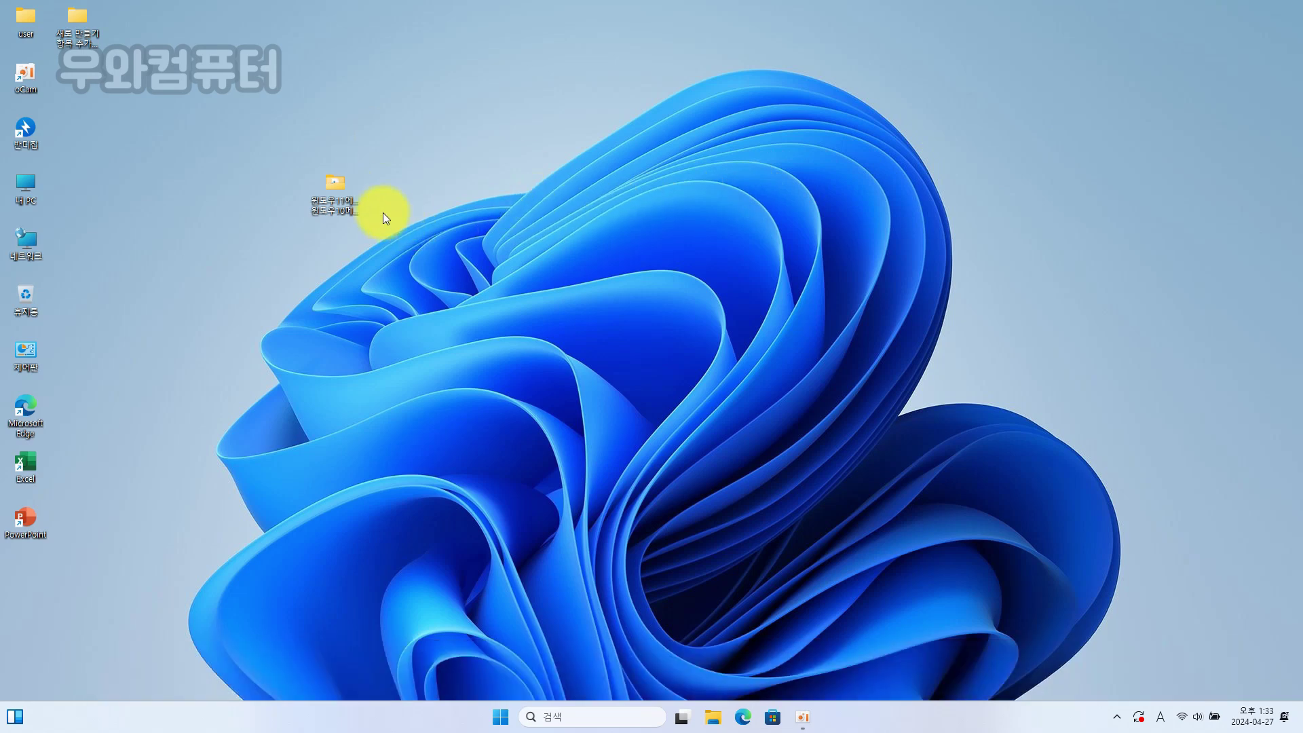
Step: Open the desktop folder for using the Windows 10 Notepad and merge 1.NoOpenWith키_자동삭제 into the registry
{"action": "left_click_drag", "start_coordinate": [334, 193], "coordinate": [236, 250]}
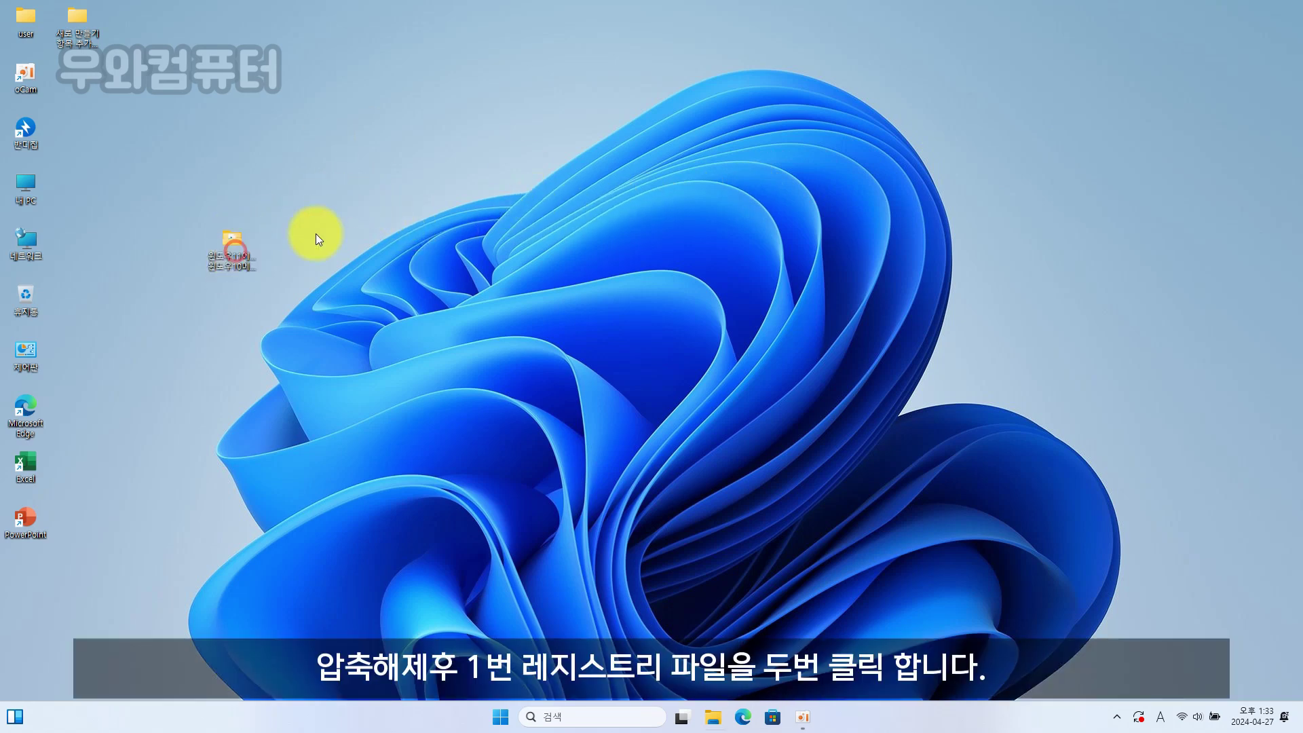
{"action": "double_click", "coordinate": [243, 248]}
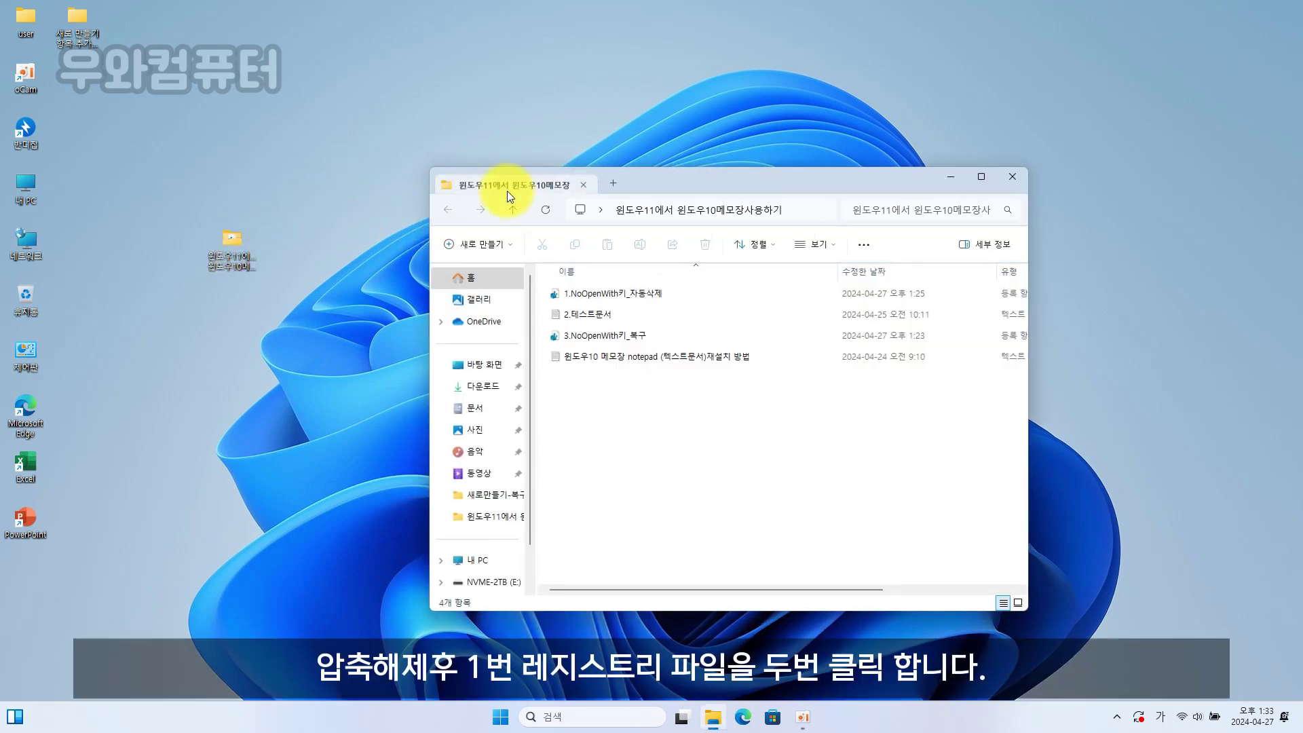
{"action": "double_click", "coordinate": [624, 297]}
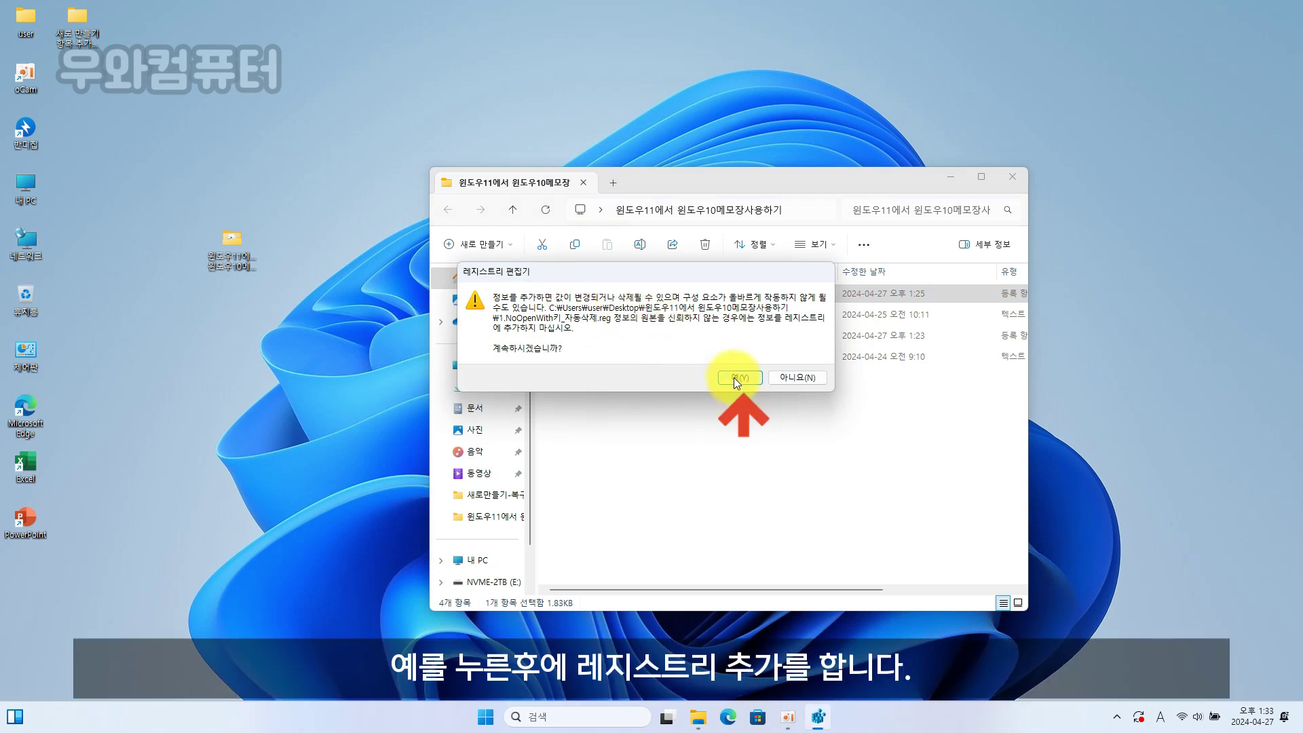
{"action": "left_click", "coordinate": [735, 379]}
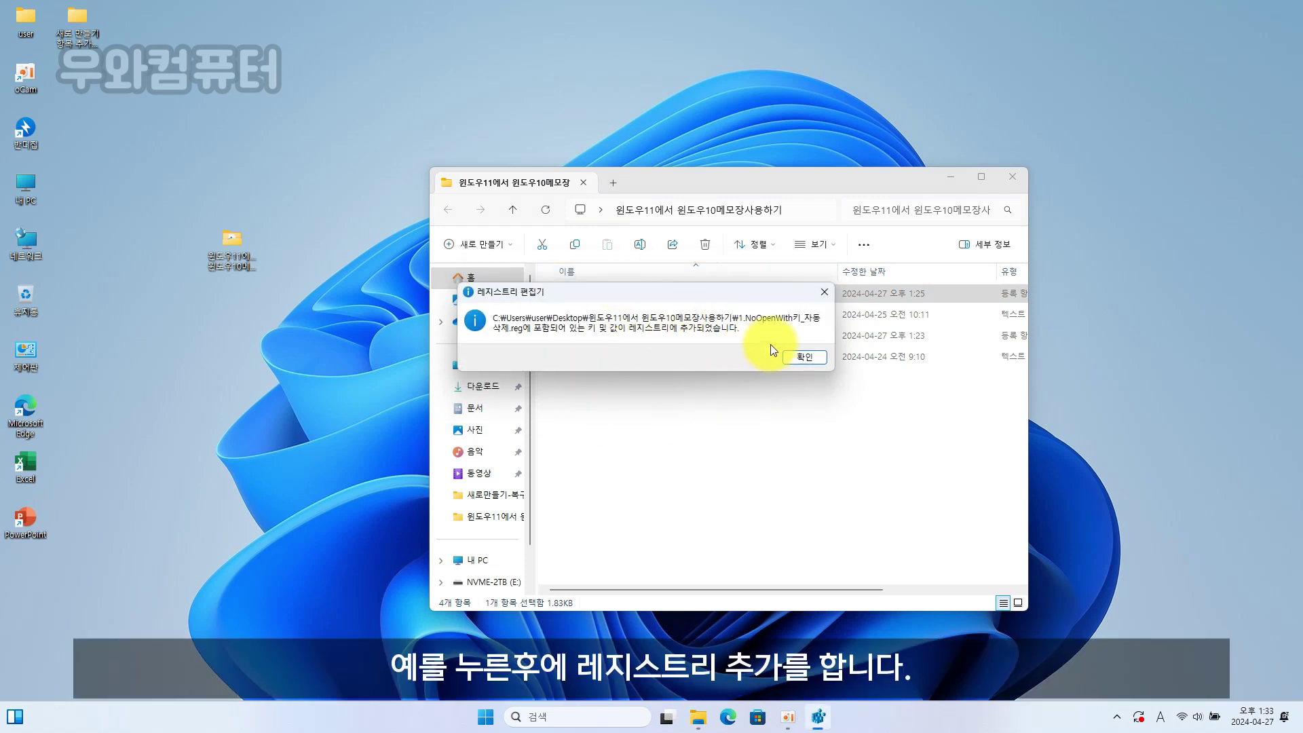
{"action": "left_click", "coordinate": [798, 359]}
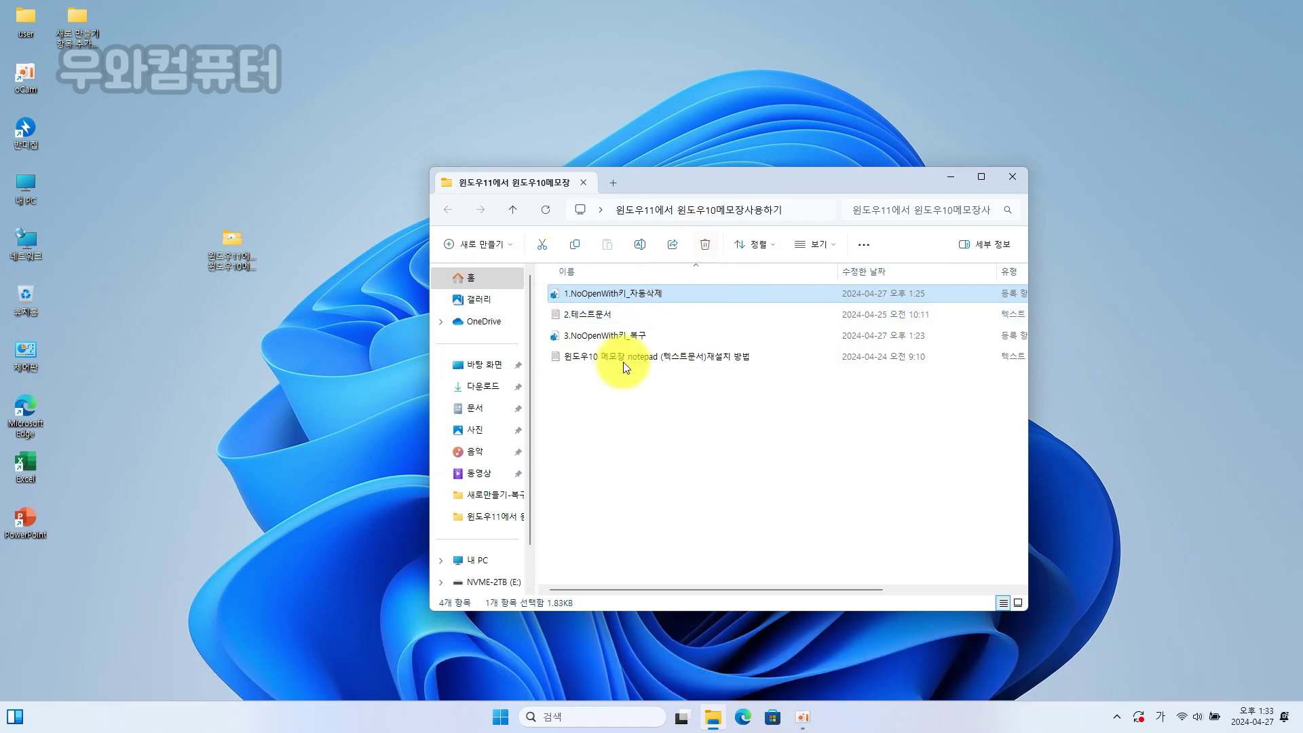
Step: Open the installed apps list (설치된 앱) in a maximized Windows Settings window
{"action": "left_click", "coordinate": [501, 717]}
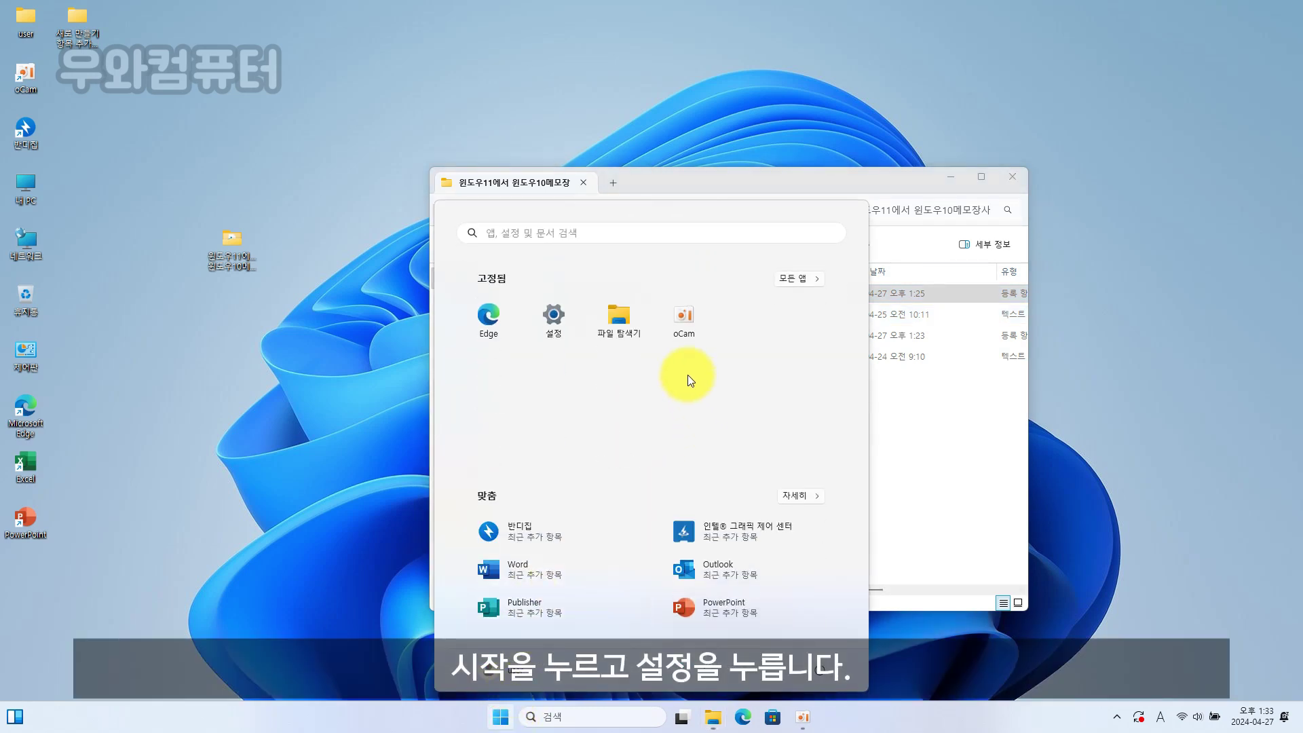
{"action": "left_click", "coordinate": [560, 318]}
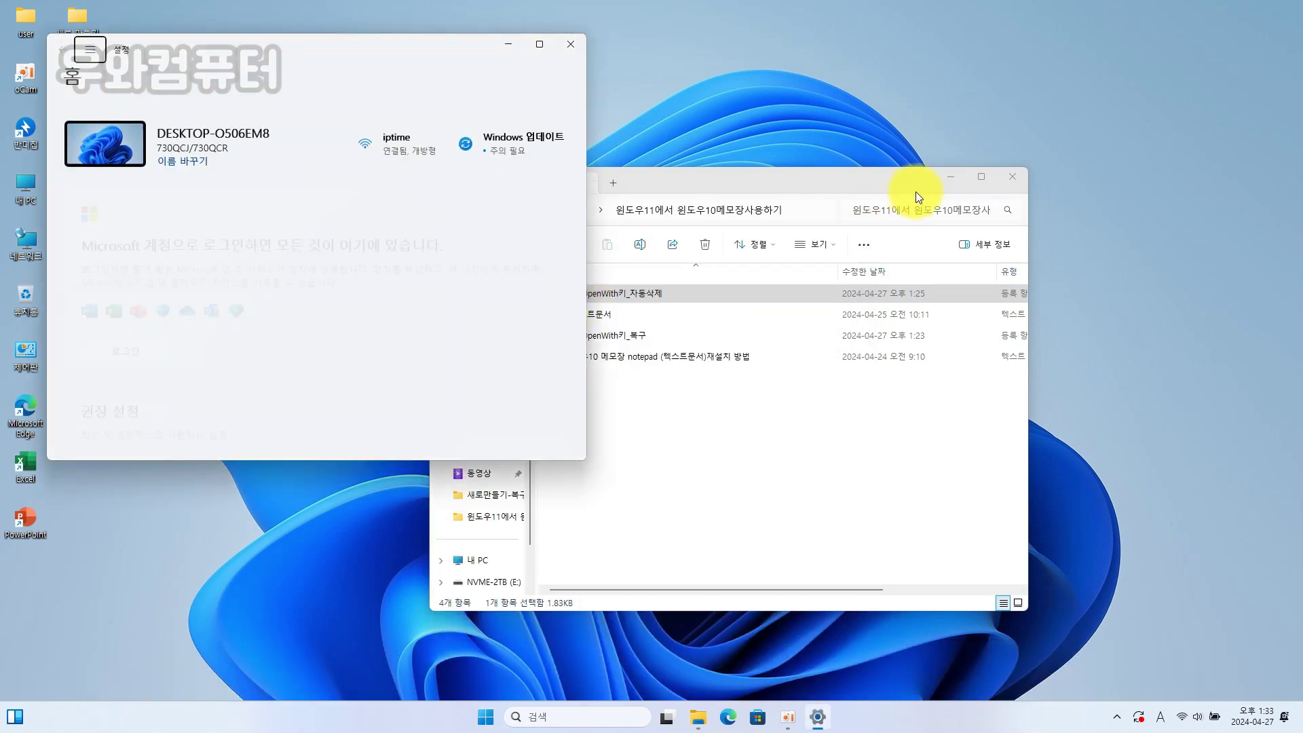
{"action": "left_click_drag", "start_coordinate": [422, 56], "coordinate": [690, 165]}
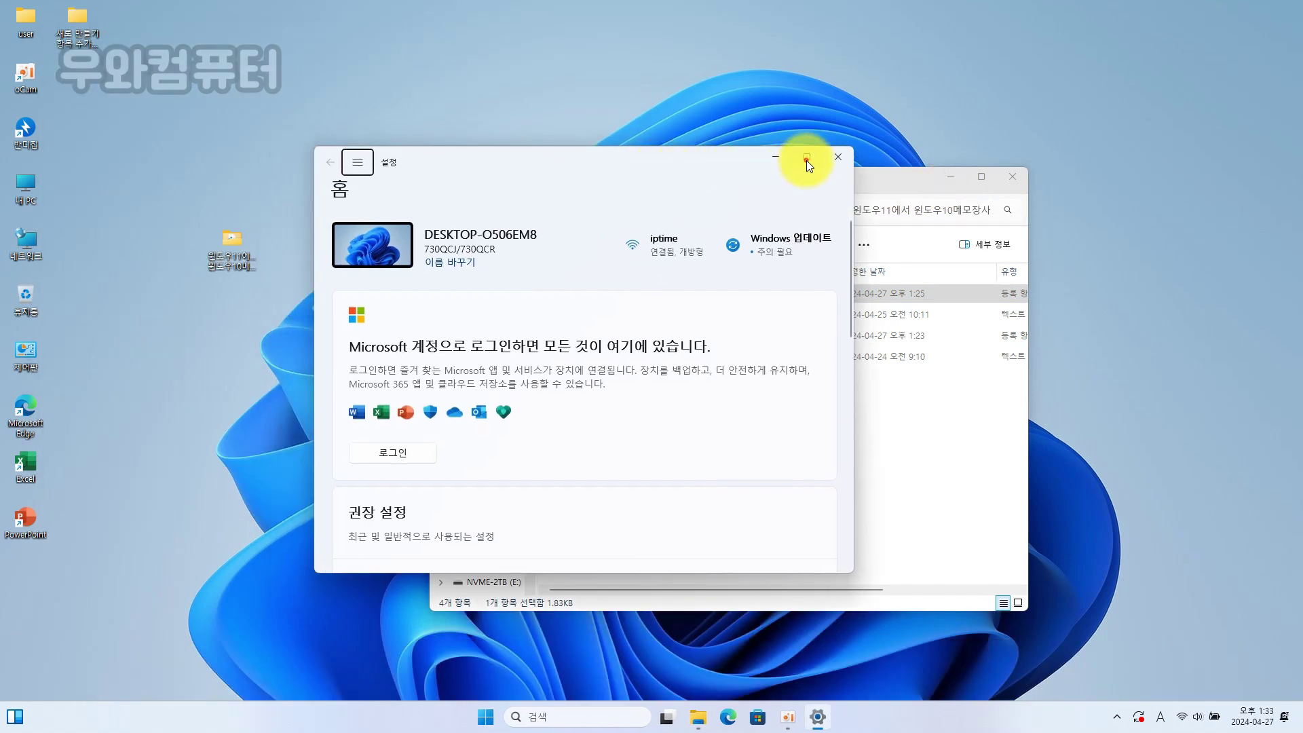
{"action": "left_click", "coordinate": [806, 160]}
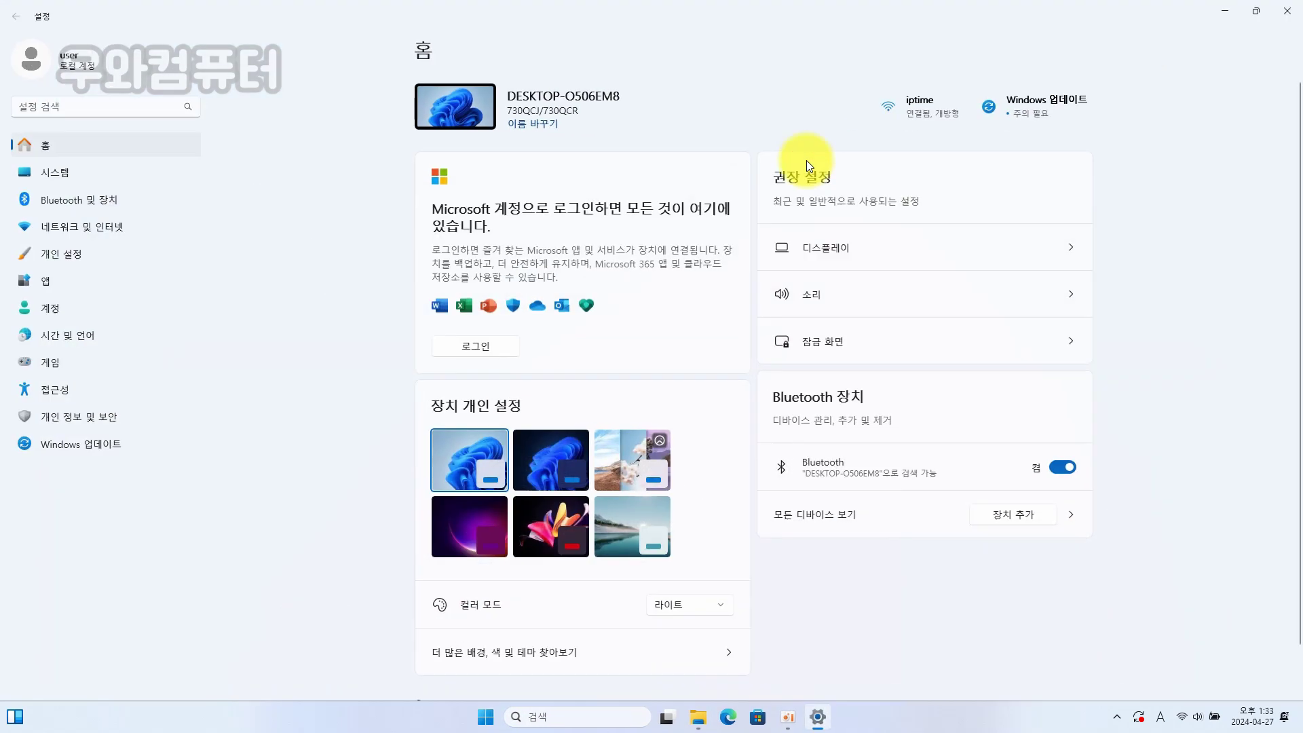
{"action": "left_click", "coordinate": [53, 281]}
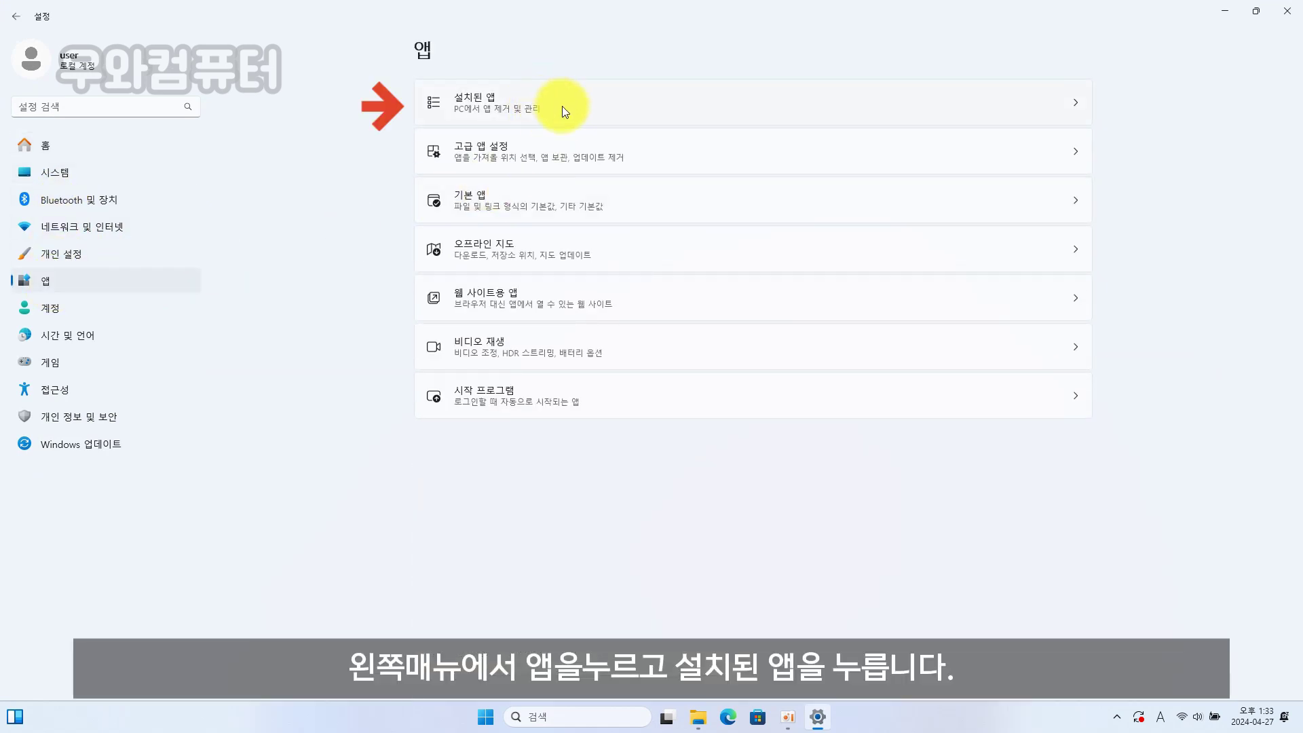
{"action": "left_click", "coordinate": [563, 107]}
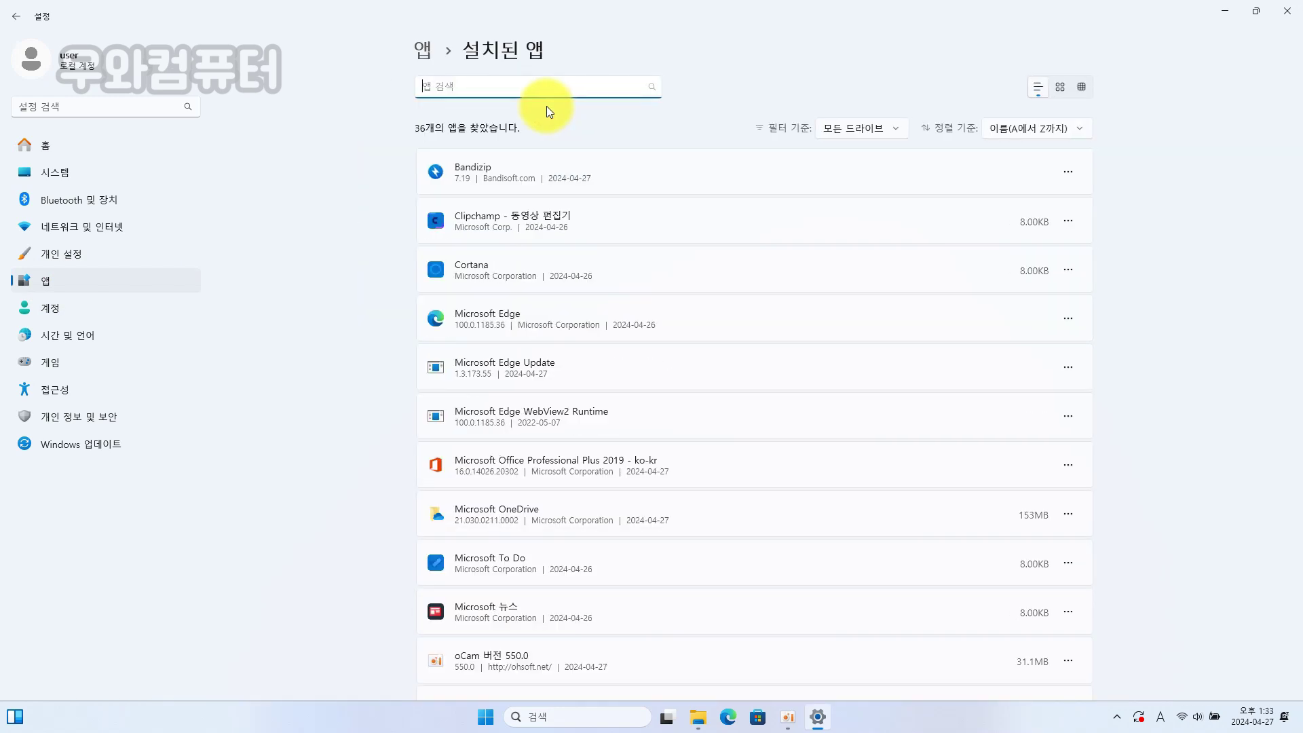
Step: Search the installed apps for 메모장
{"action": "left_click", "coordinate": [505, 87]}
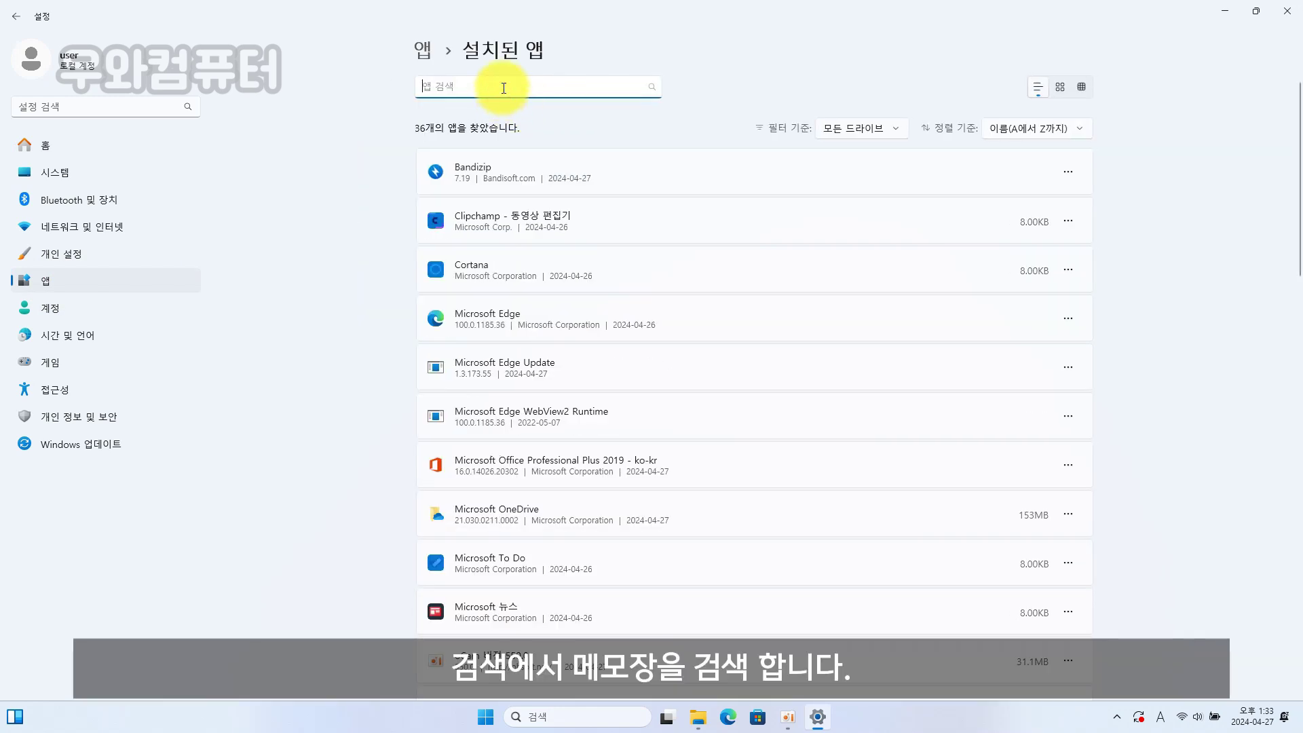
{"action": "key", "text": "Hangul"}
{"action": "type", "text": "ㅁ"}
{"action": "key", "text": "BackSpace"}
{"action": "type", "text": "메"}
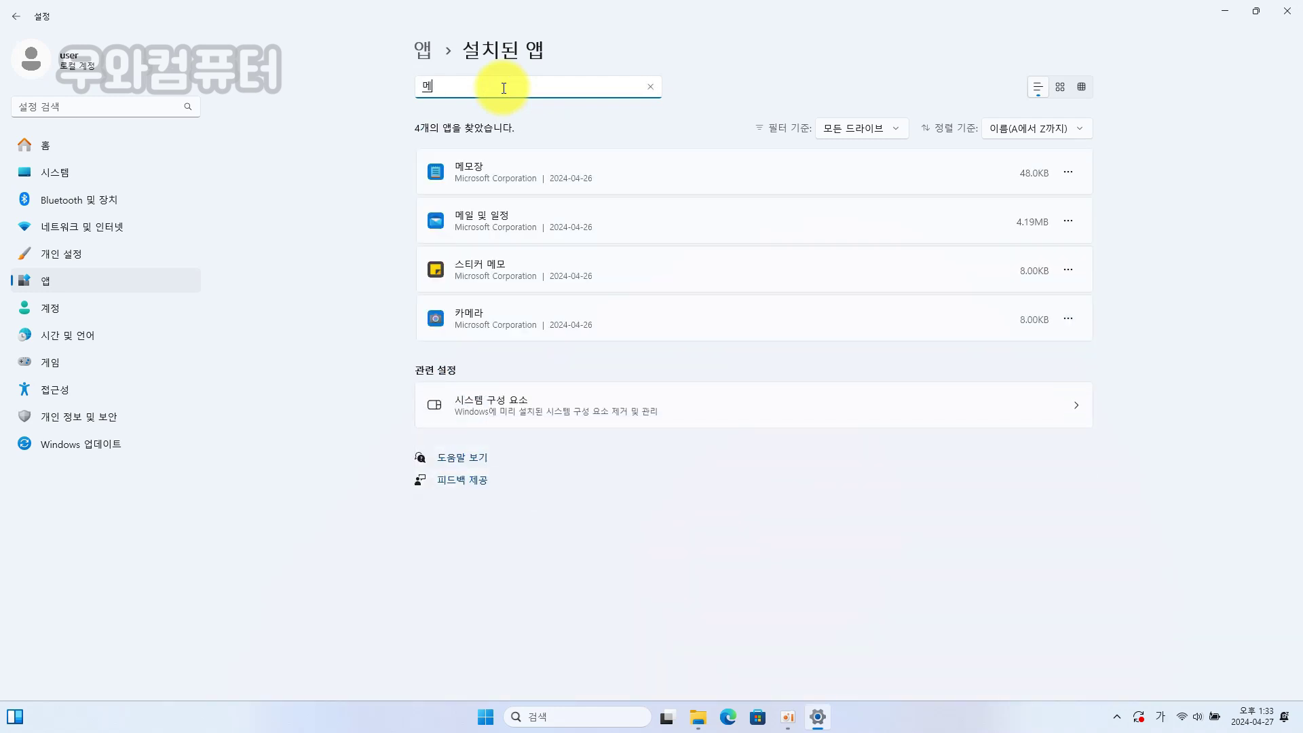
{"action": "type", "text": "모장"}
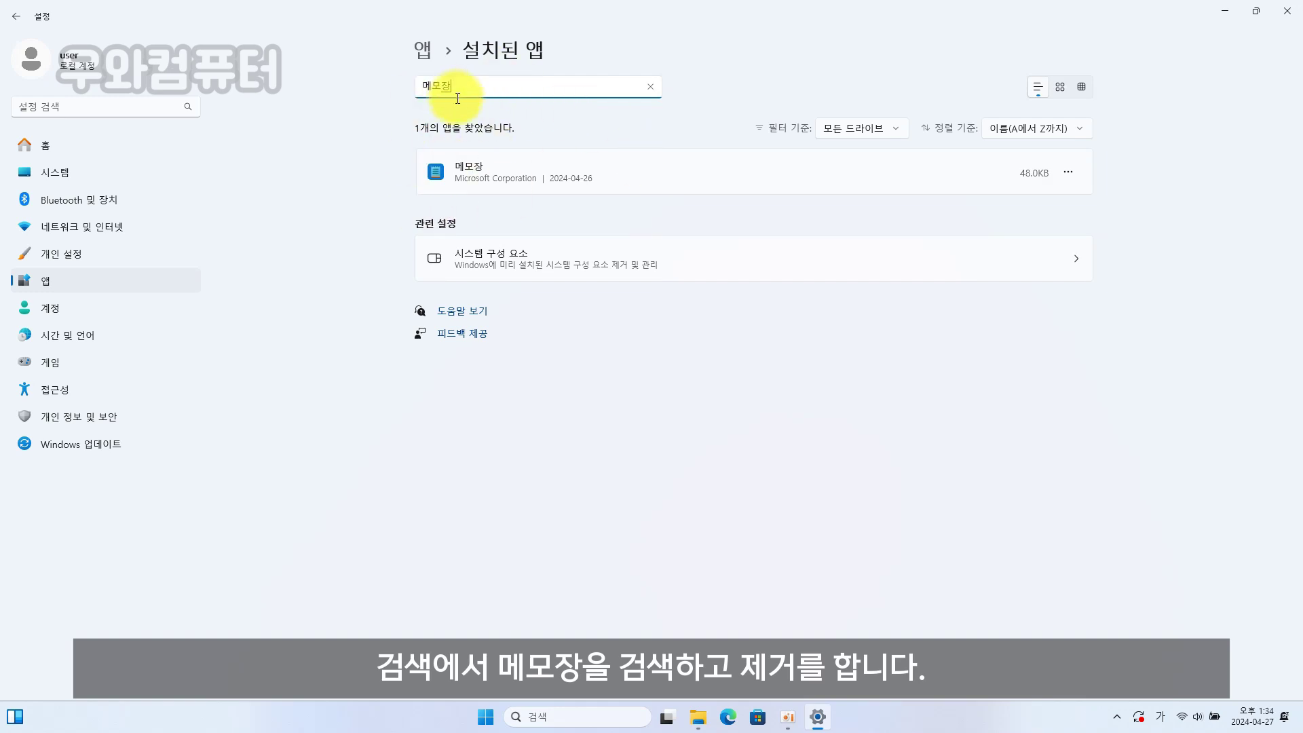
Step: Uninstall the 메모장 app and minimize the Settings window
{"action": "left_click", "coordinate": [1071, 172]}
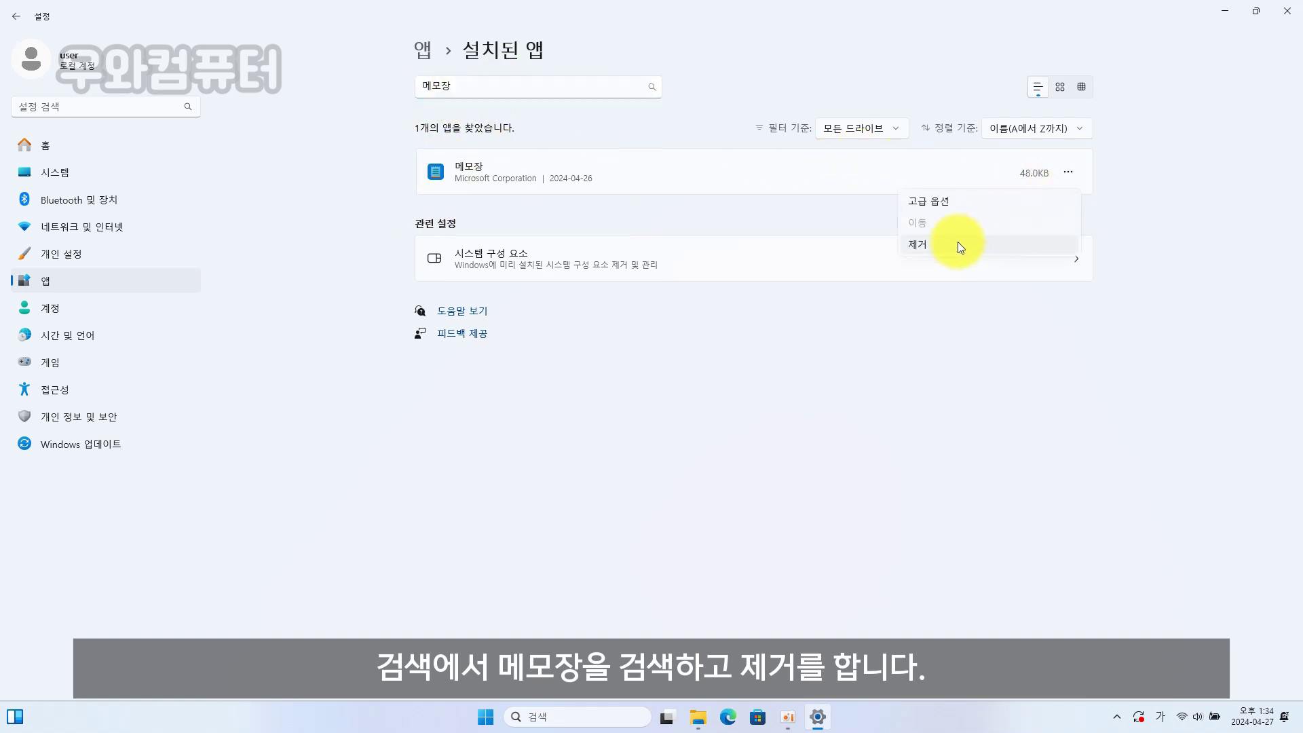
{"action": "left_click", "coordinate": [946, 246]}
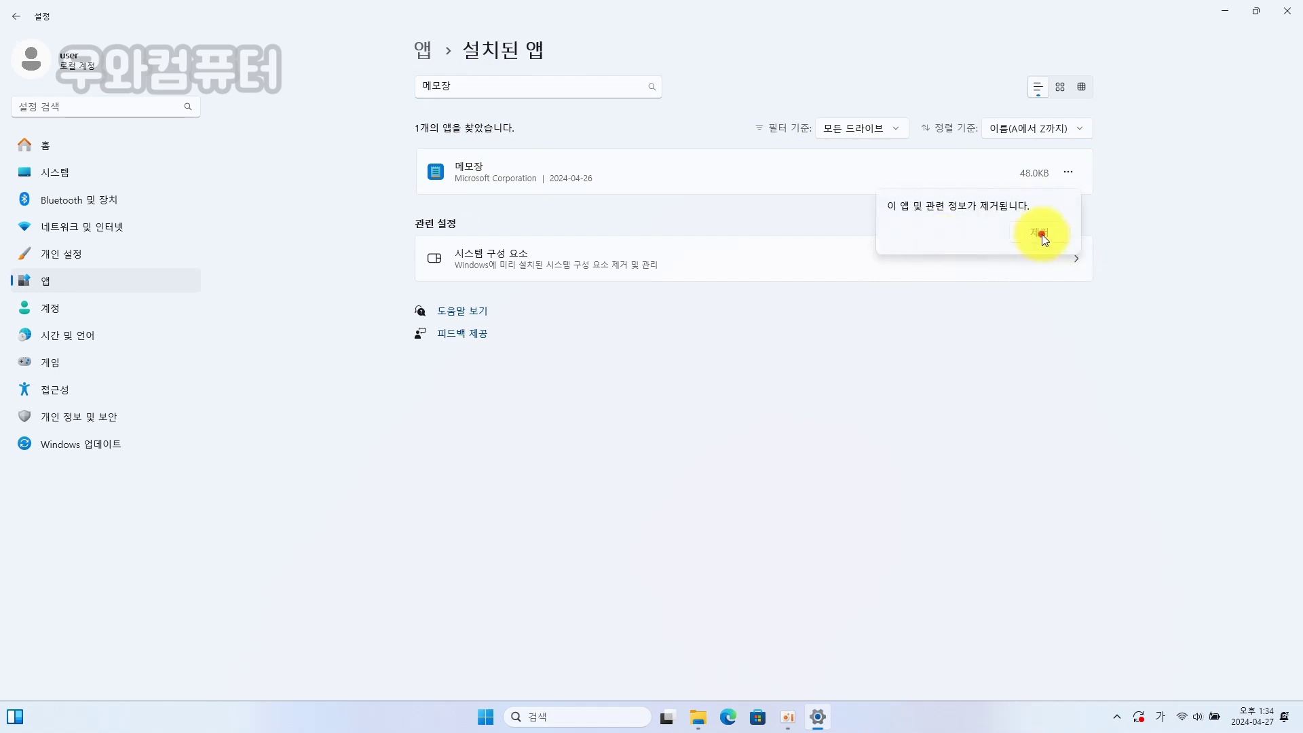
{"action": "left_click", "coordinate": [1042, 235]}
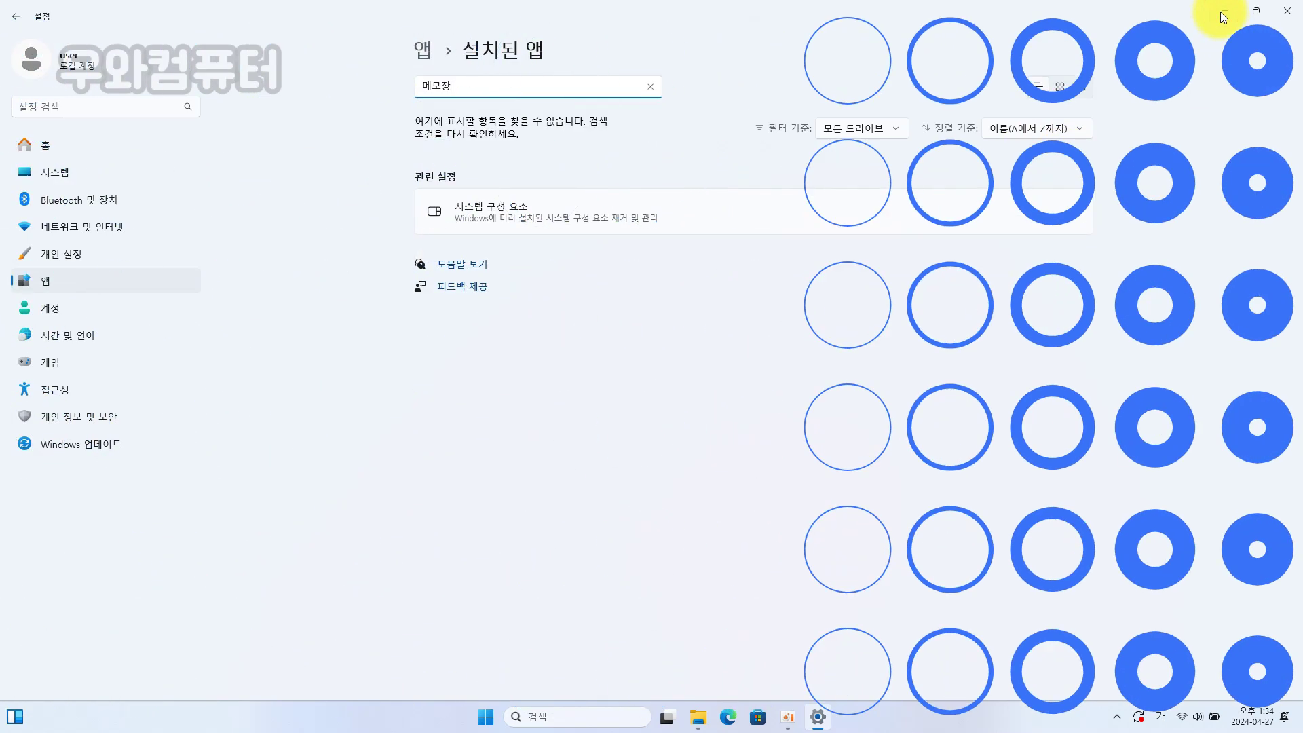
{"action": "left_click", "coordinate": [1221, 12]}
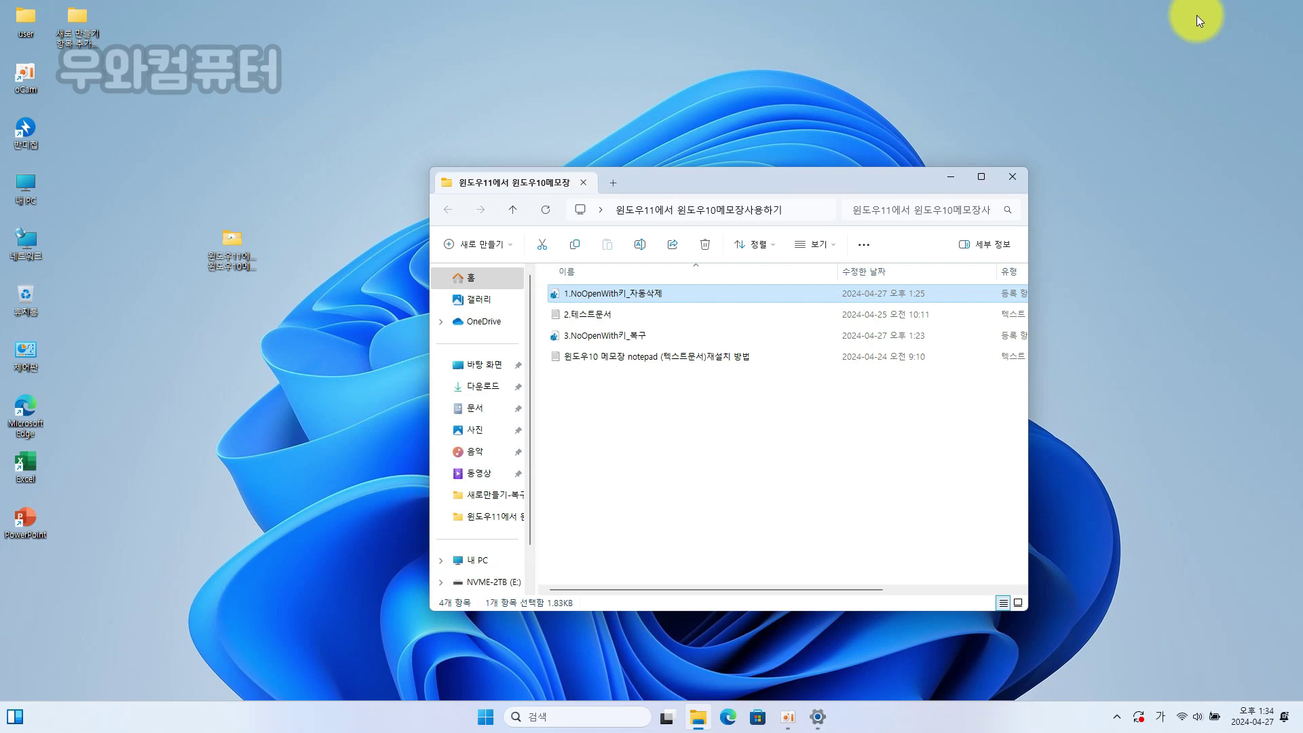
Step: Open the properties of 2.테스트문서 and select 메모장 as the program for .txt files
{"action": "right_click", "coordinate": [582, 319]}
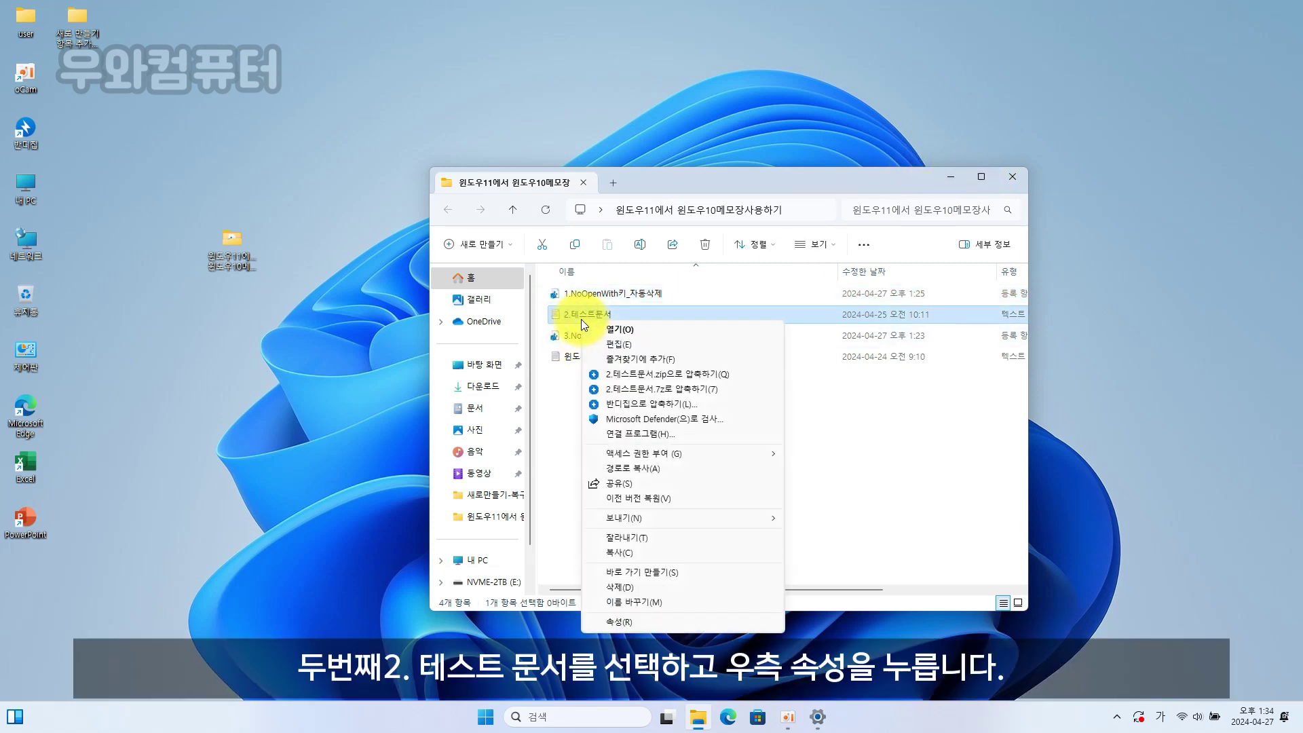
{"action": "left_click", "coordinate": [641, 624]}
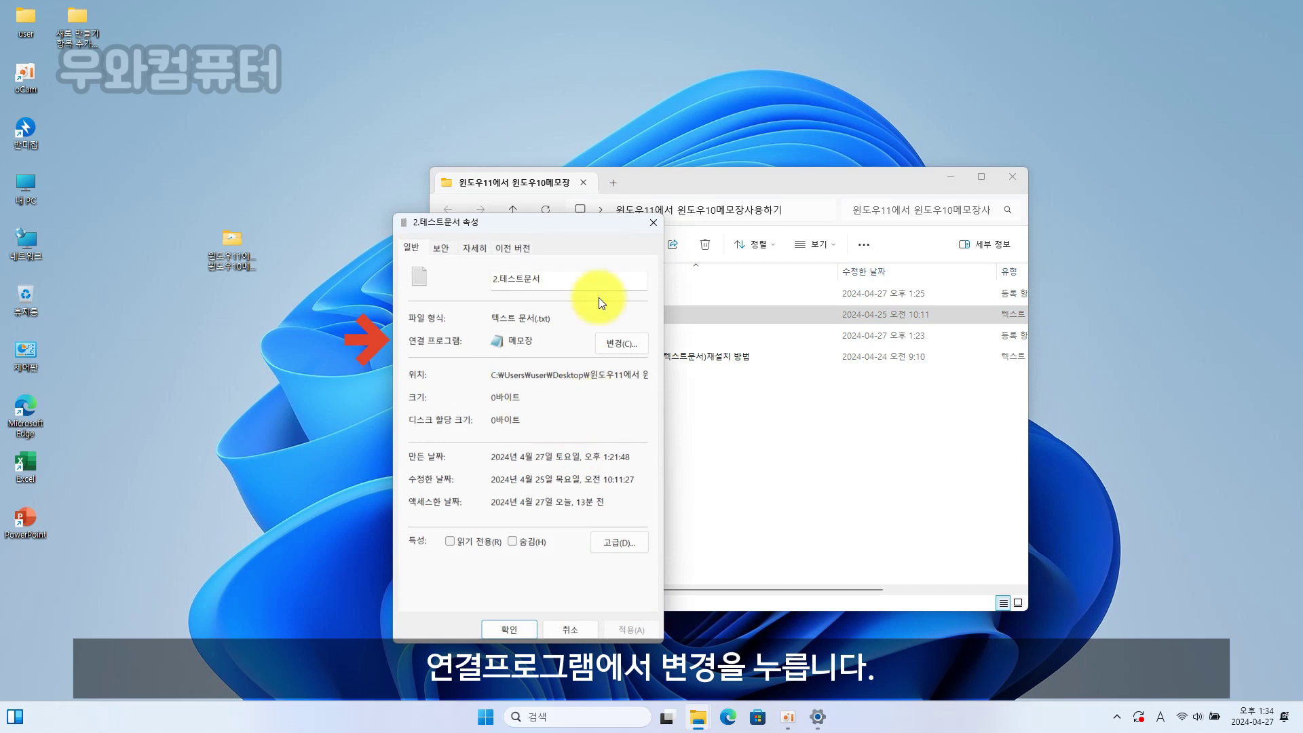
{"action": "left_click", "coordinate": [614, 348]}
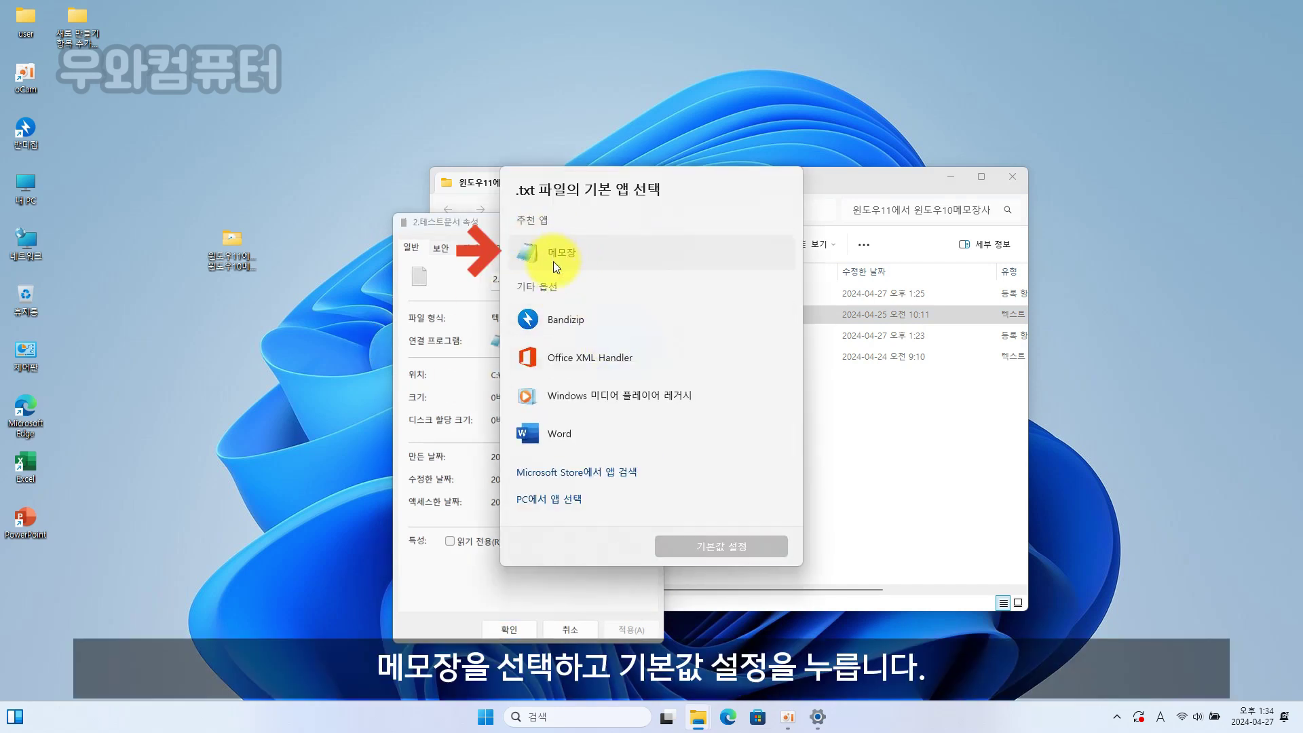
{"action": "left_click", "coordinate": [580, 254]}
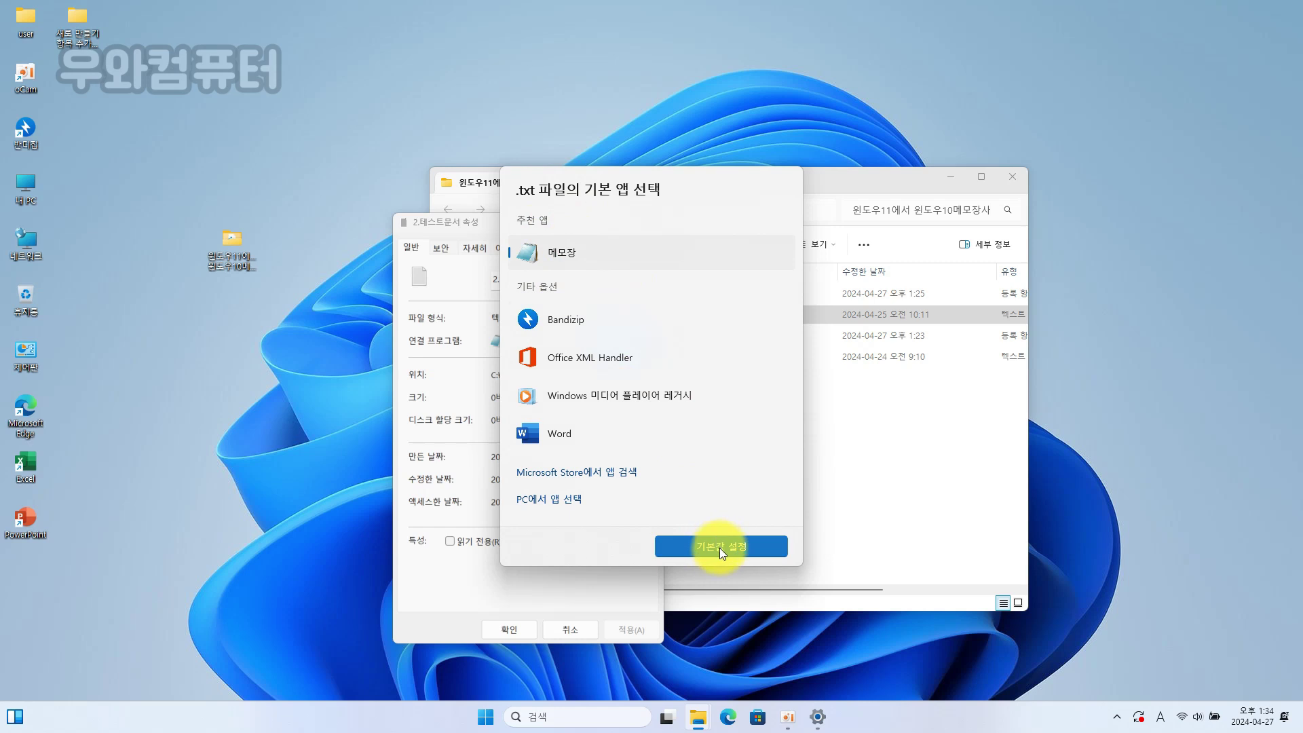
Step: Browse the PC for another .txt app, going to the Windows\System32 folder on the C: drive
{"action": "left_click", "coordinate": [561, 503]}
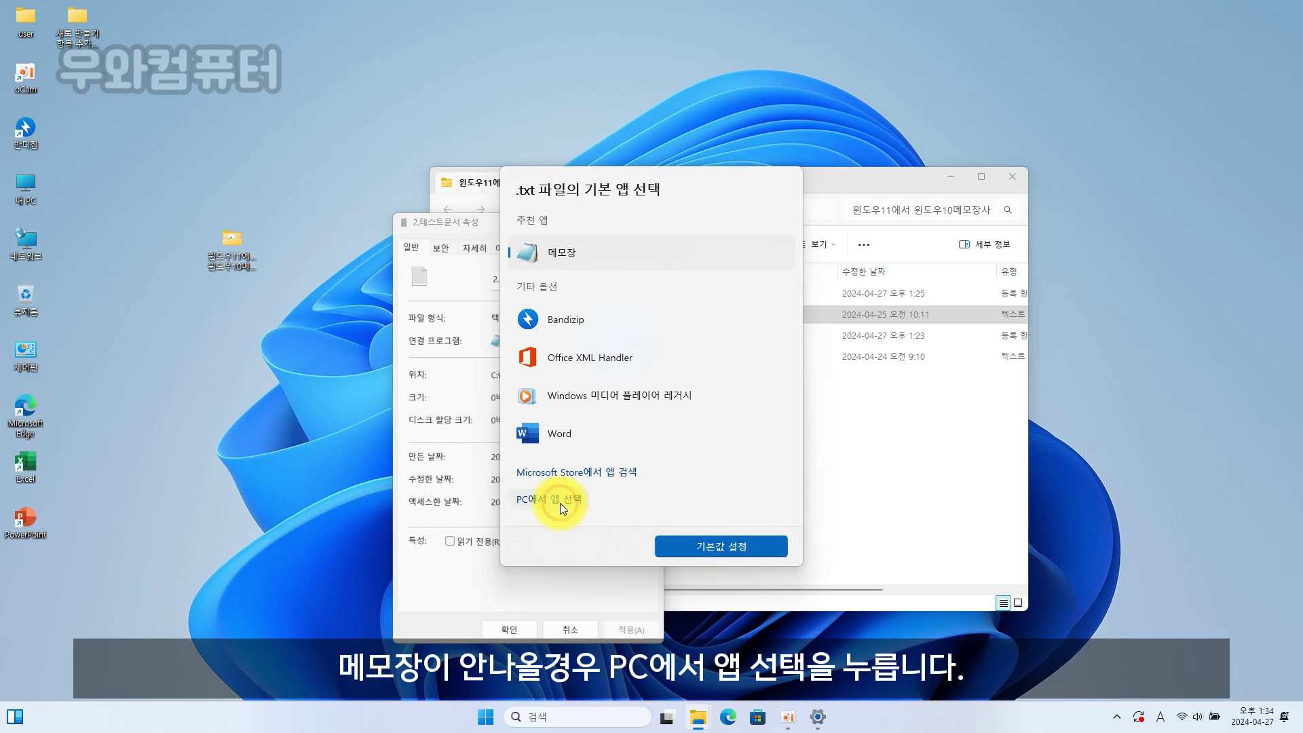
{"action": "double_click", "coordinate": [741, 297]}
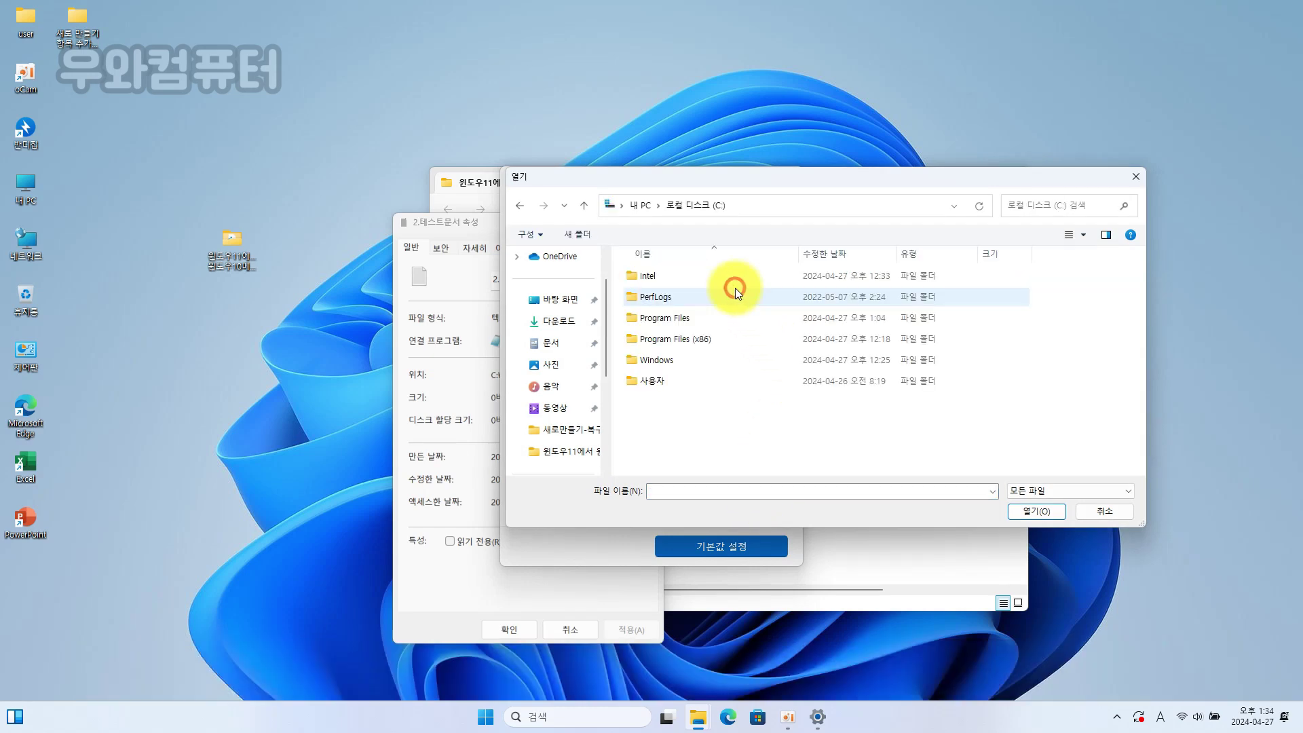
{"action": "double_click", "coordinate": [690, 362]}
{"action": "scroll", "coordinate": [713, 401], "scroll_direction": "down", "scroll_amount": 8}
{"action": "scroll", "coordinate": [713, 402], "scroll_direction": "down", "scroll_amount": 10}
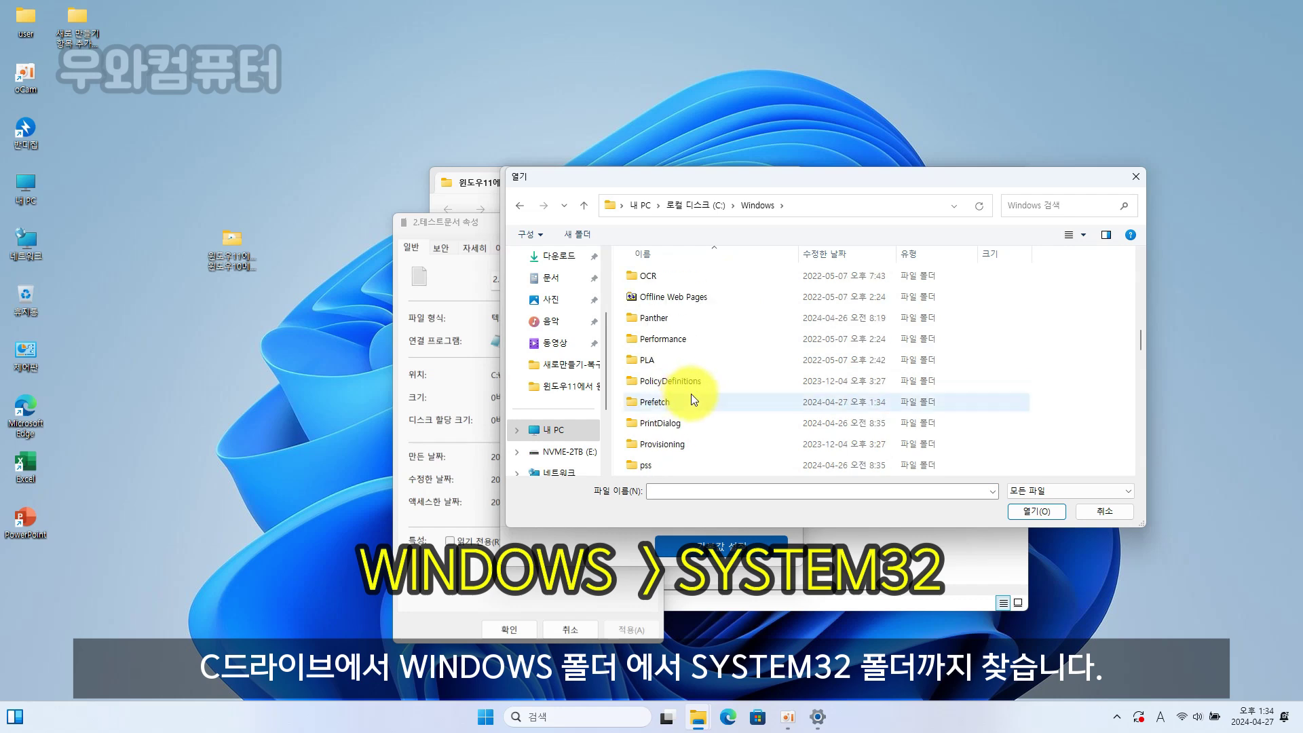
{"action": "scroll", "coordinate": [683, 374], "scroll_direction": "down", "scroll_amount": 1}
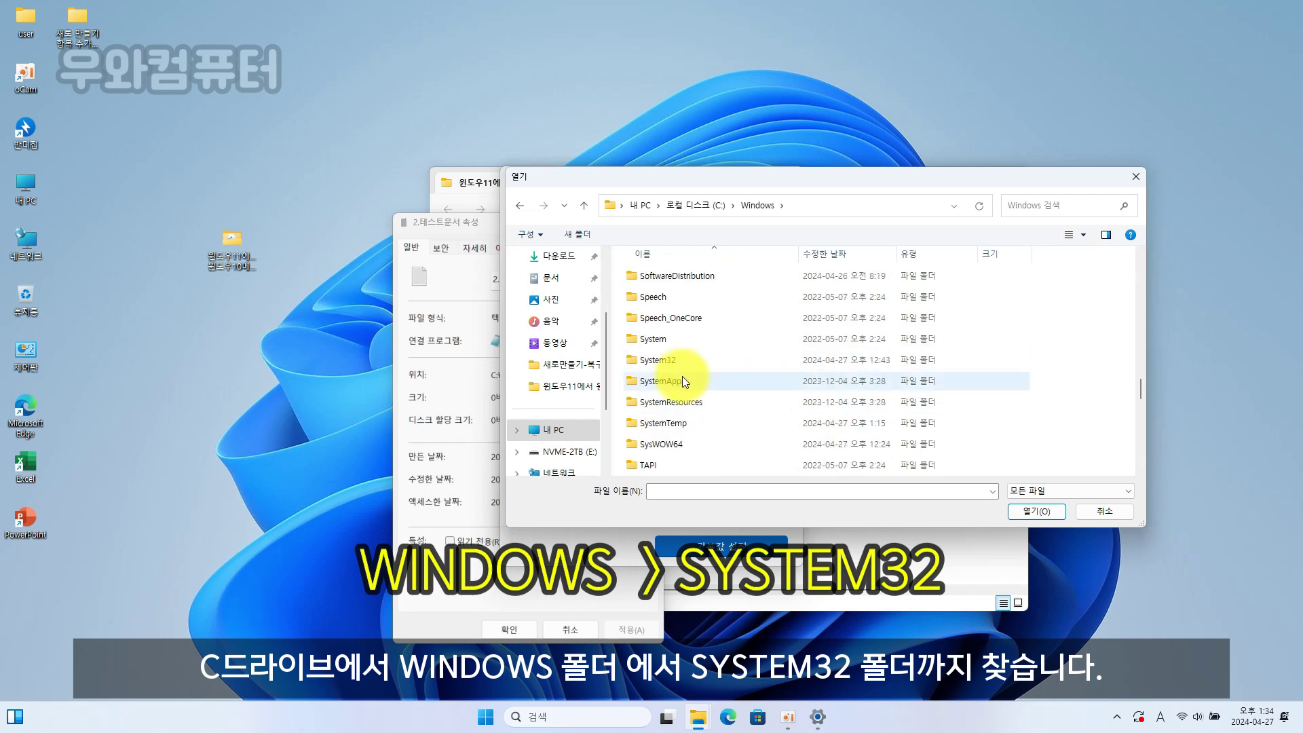
{"action": "double_click", "coordinate": [683, 362]}
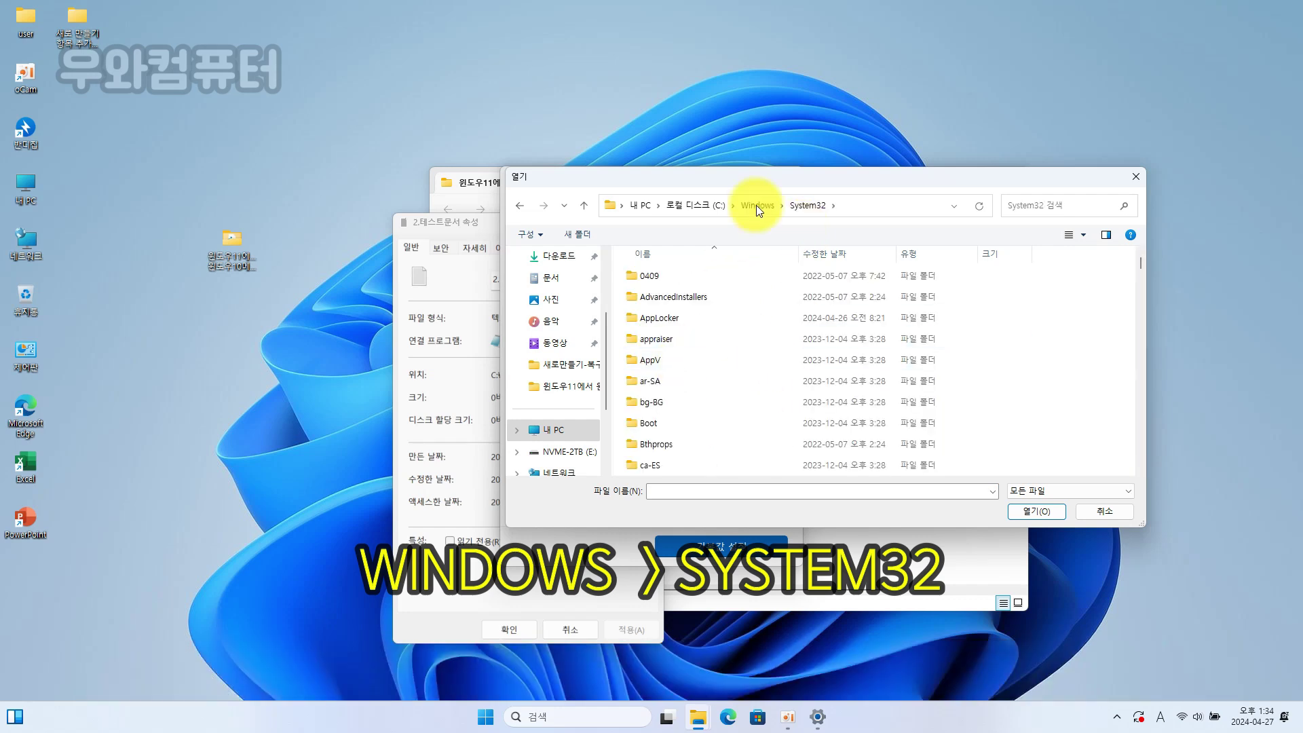
Step: Choose notepad.exe from the System32 folder as the app for .txt files
{"action": "left_click", "coordinate": [739, 491]}
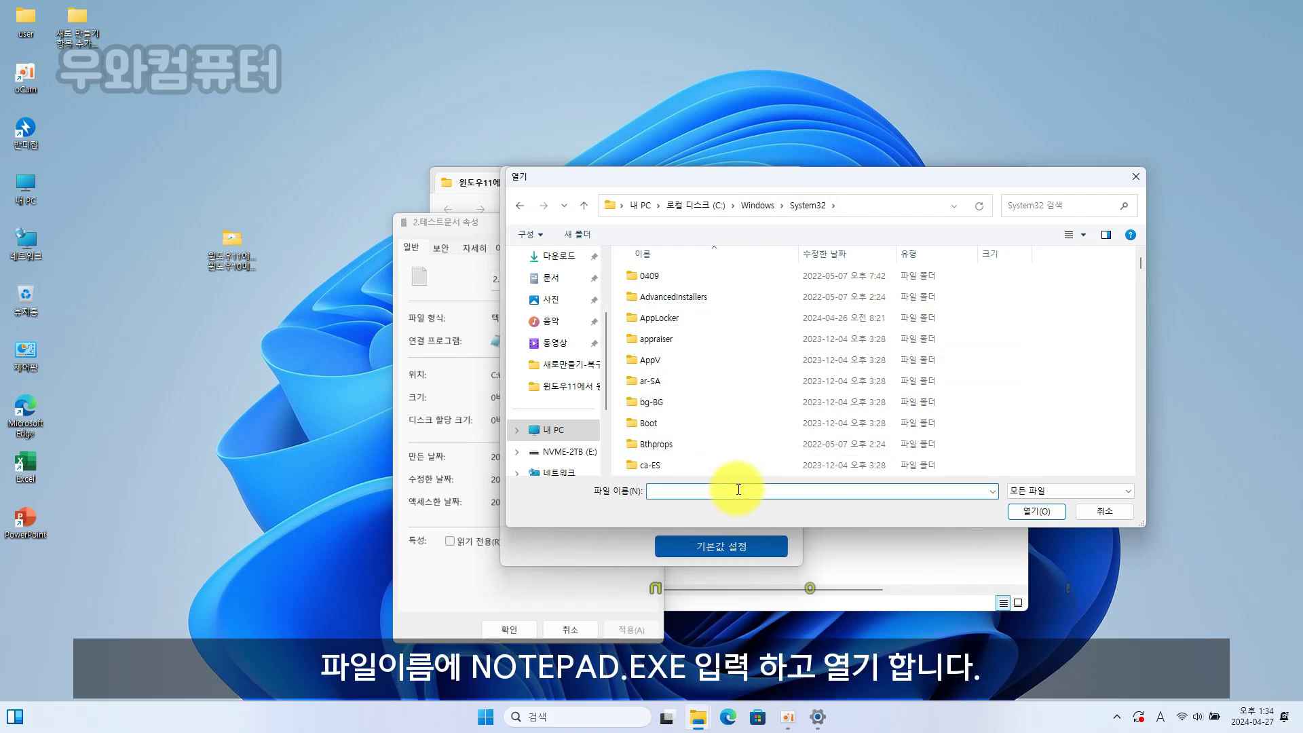
{"action": "type", "text": "no"}
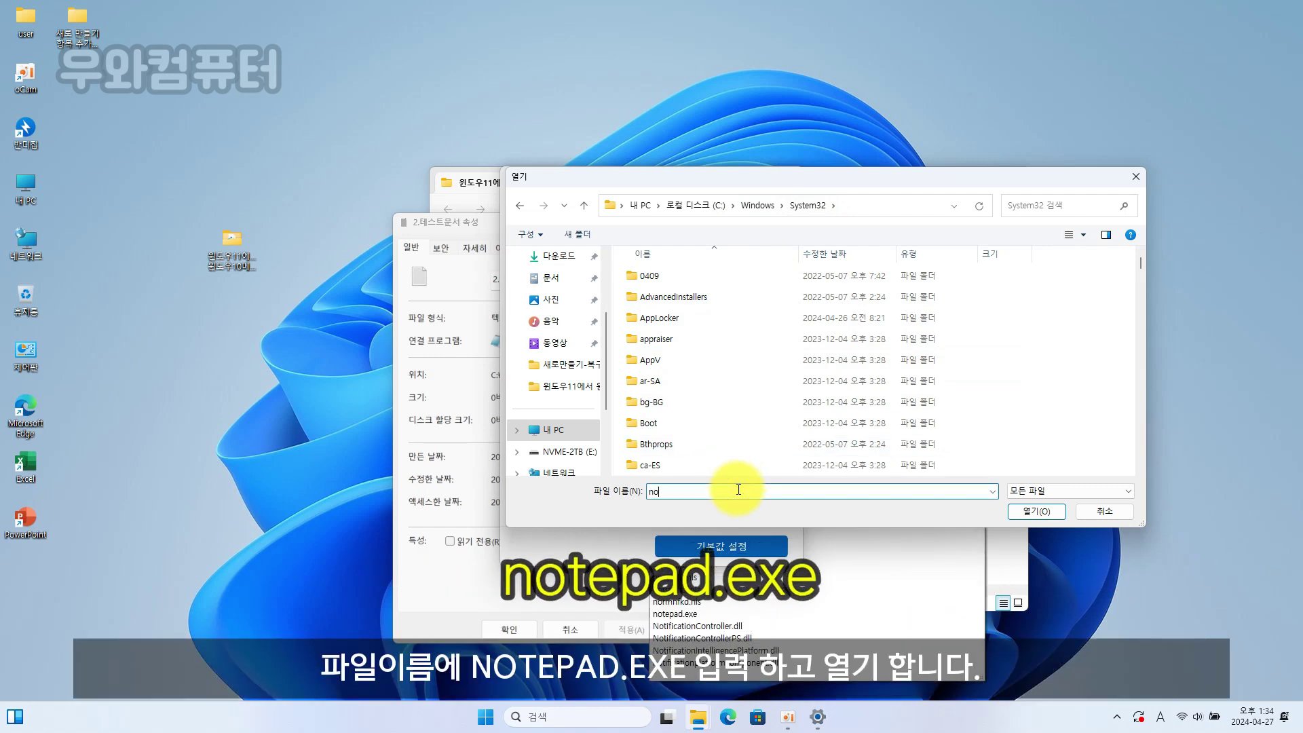
{"action": "type", "text": "tepad.exe"}
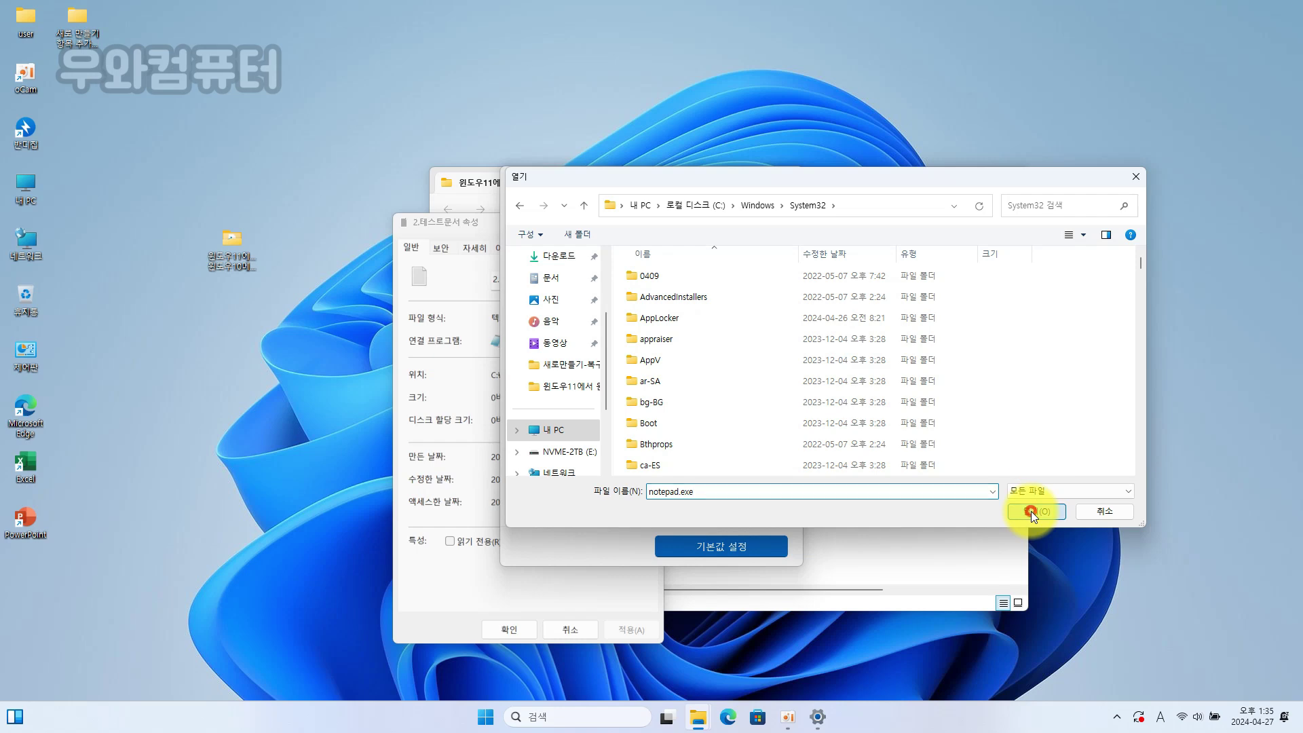
{"action": "left_click", "coordinate": [1032, 512]}
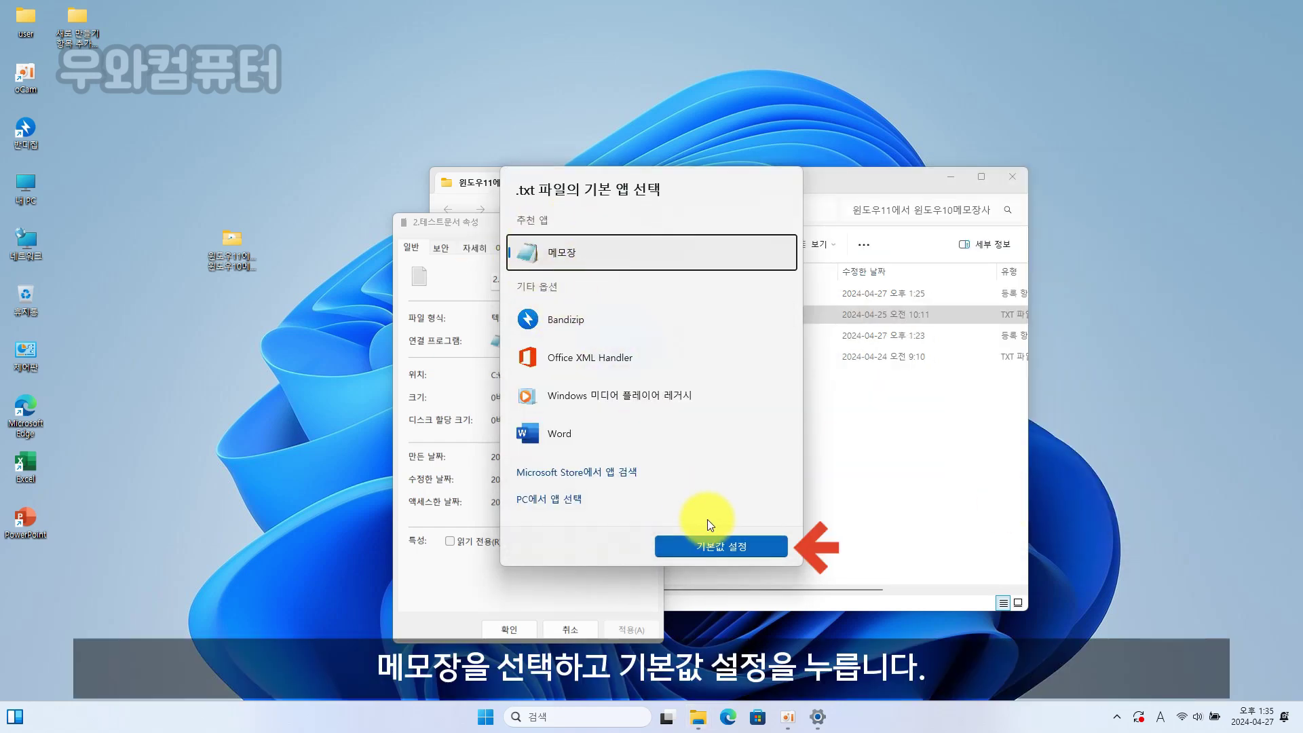
Step: Set 메모장 as the default .txt app, apply the file properties, and open 2.테스트문서 to test it
{"action": "left_click", "coordinate": [711, 545]}
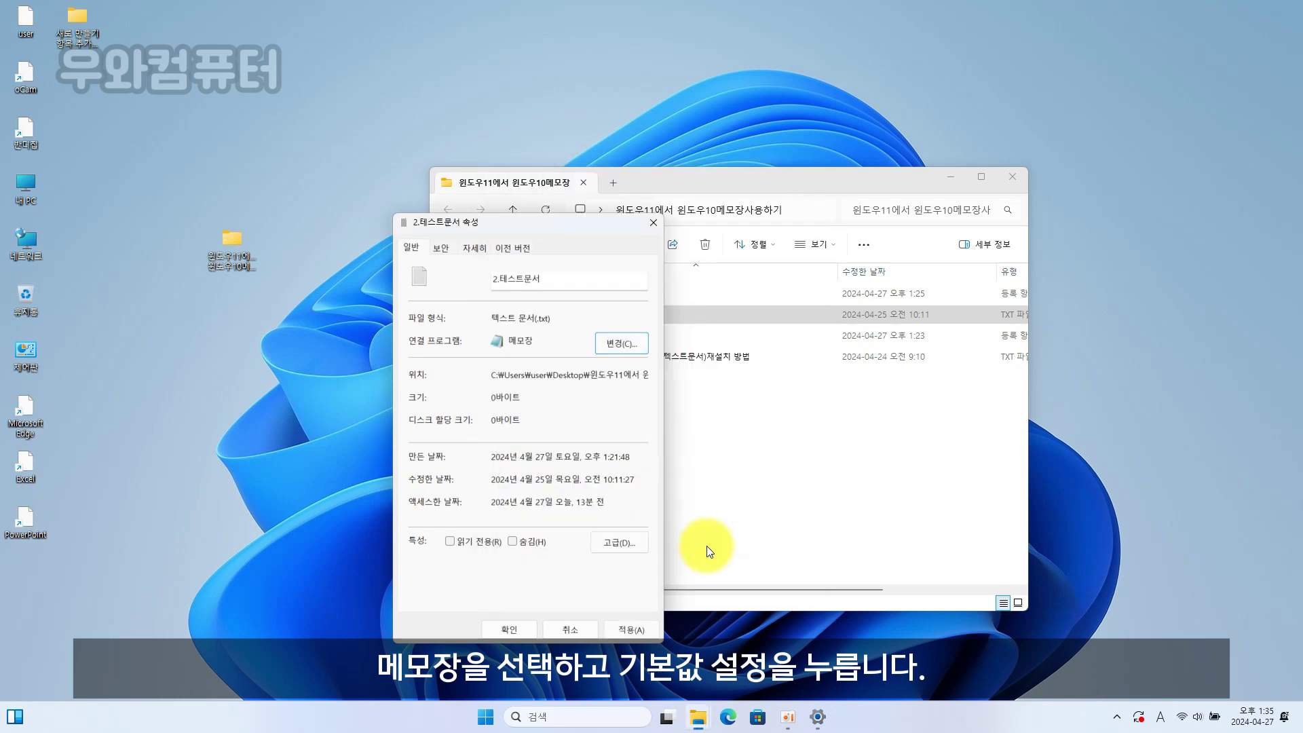
{"action": "left_click", "coordinate": [633, 630]}
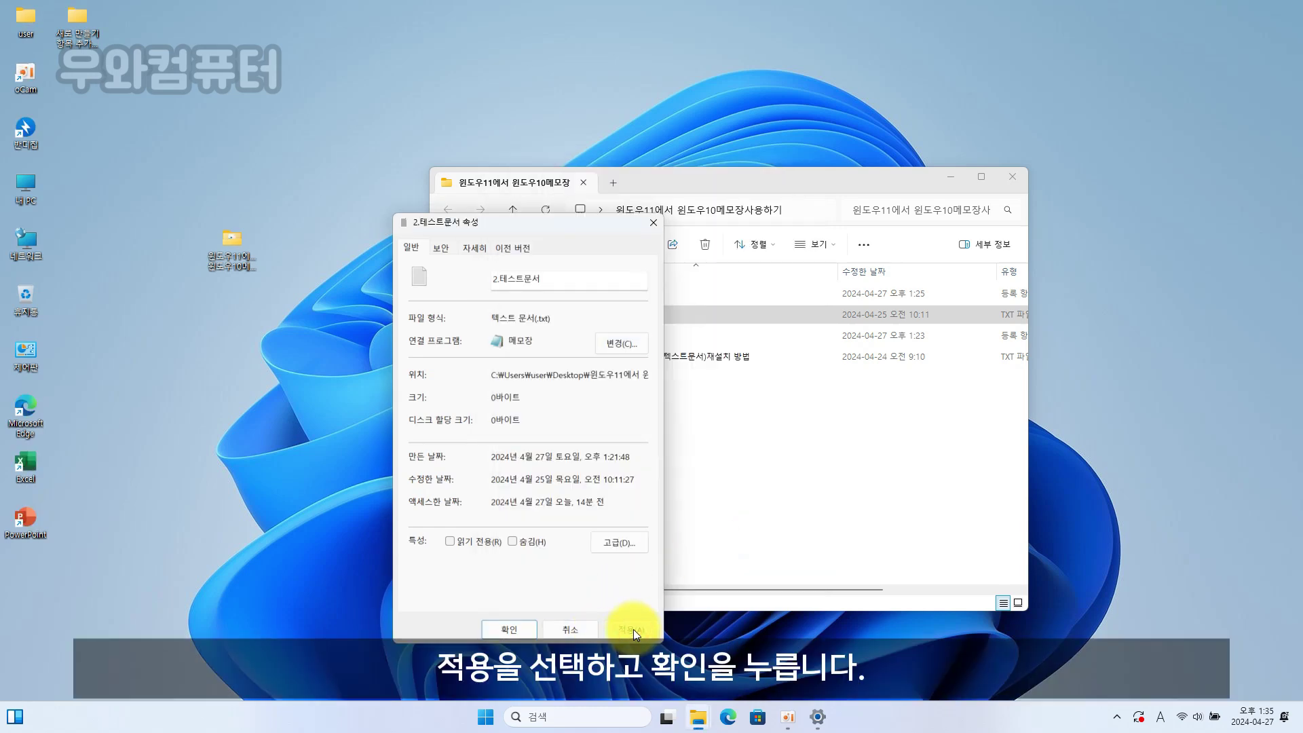
{"action": "left_click", "coordinate": [506, 630]}
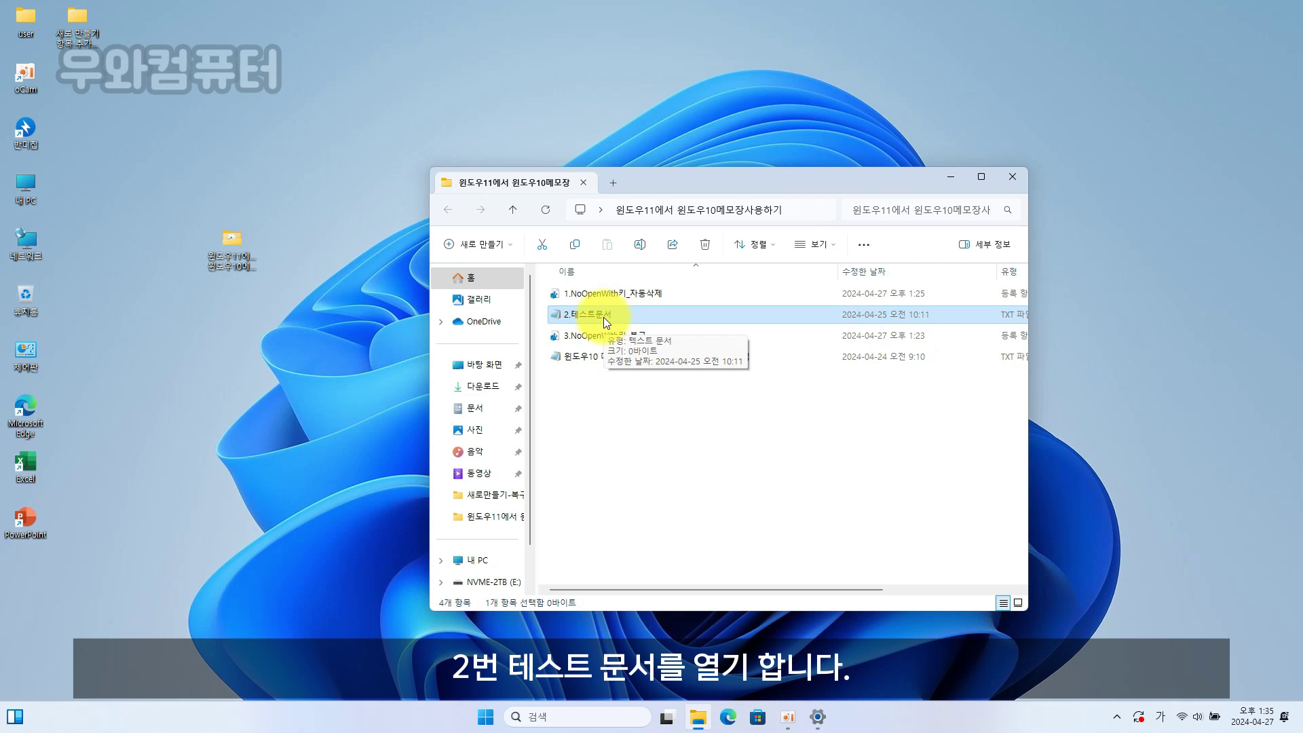
{"action": "double_click", "coordinate": [627, 318]}
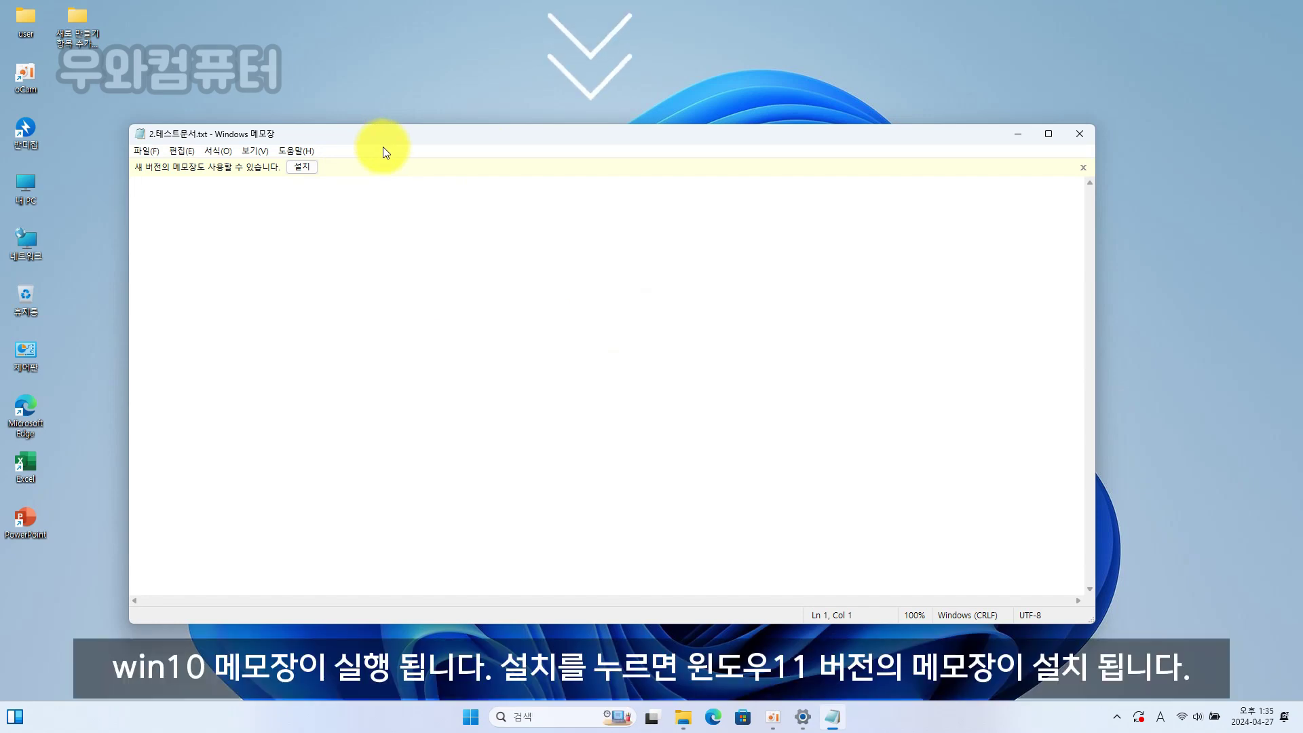
Step: Follow the Notepad window's offer to install the new version and search the Microsoft Store for notepad
{"action": "mouse_move", "coordinate": [391, 140]}
{"action": "left_mouse_down"}
{"action": "mouse_move", "coordinate": [443, 195]}
{"action": "mouse_move", "coordinate": [382, 129]}
{"action": "mouse_move", "coordinate": [387, 143]}
{"action": "left_mouse_up"}
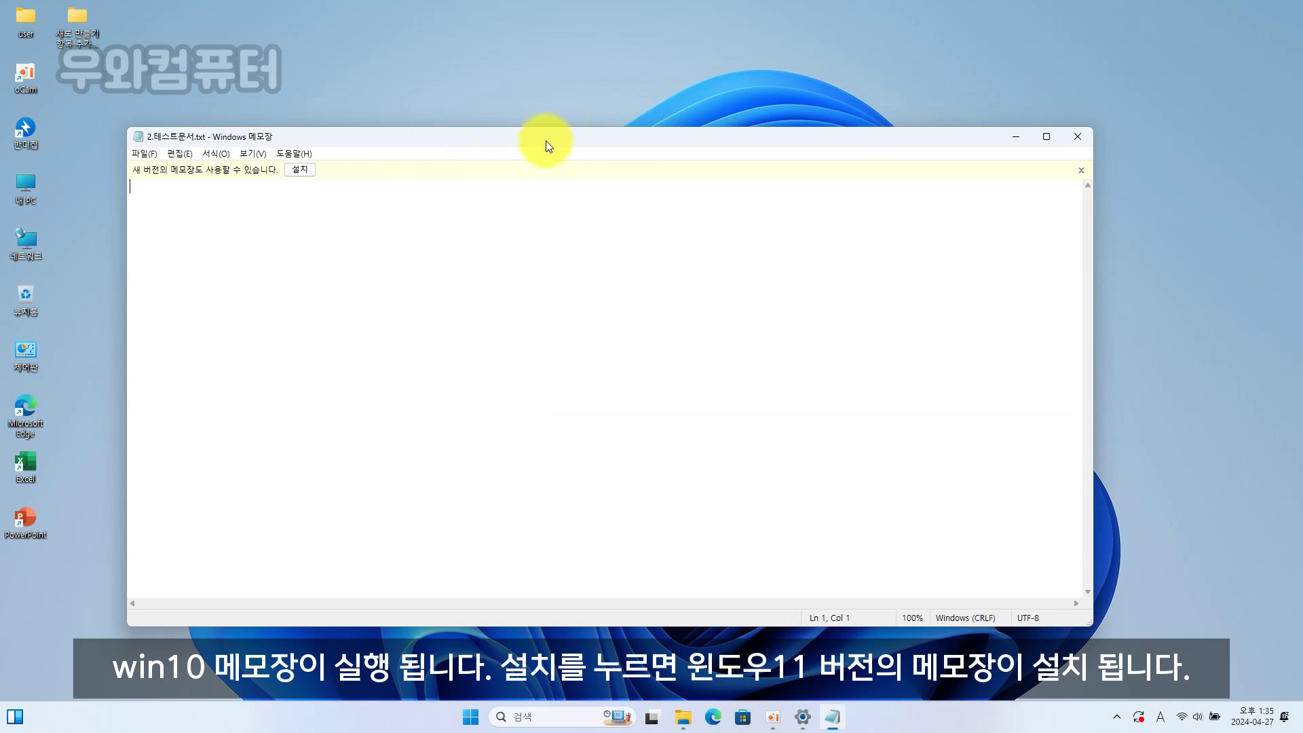
{"action": "left_click", "coordinate": [302, 172]}
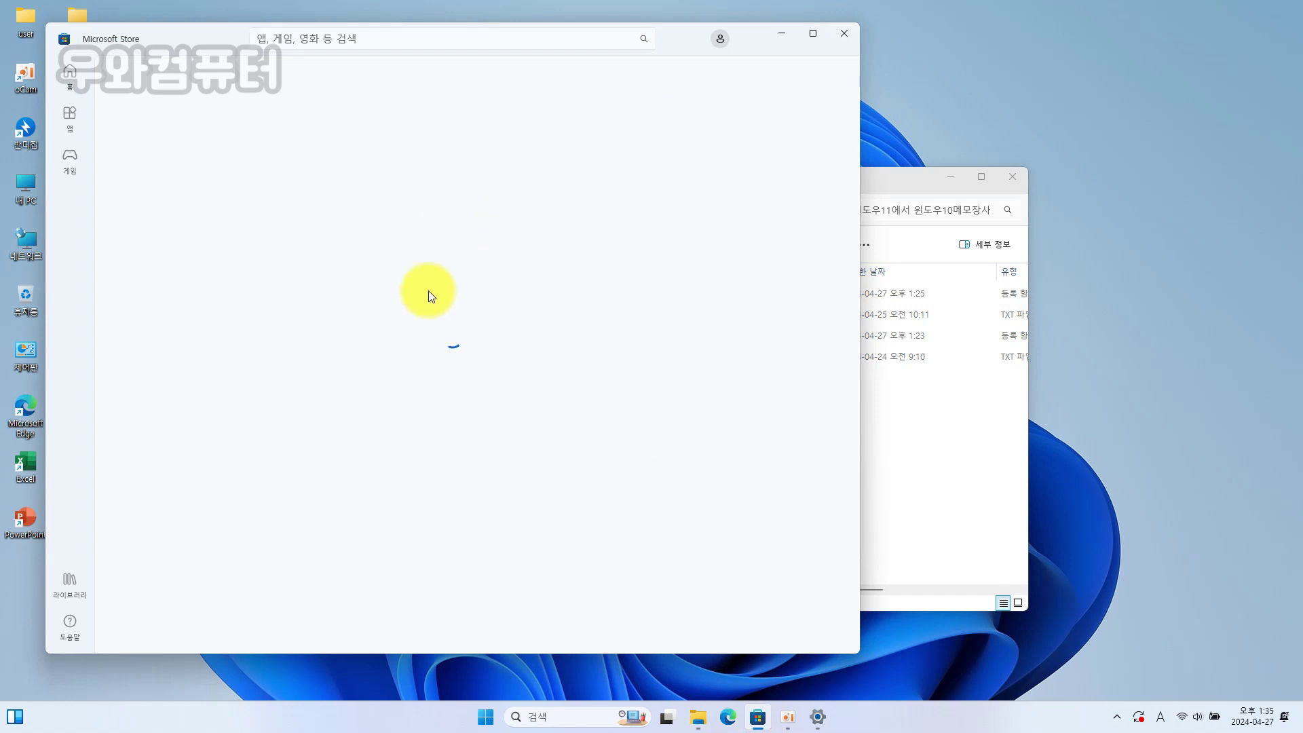
{"action": "left_click", "coordinate": [341, 38]}
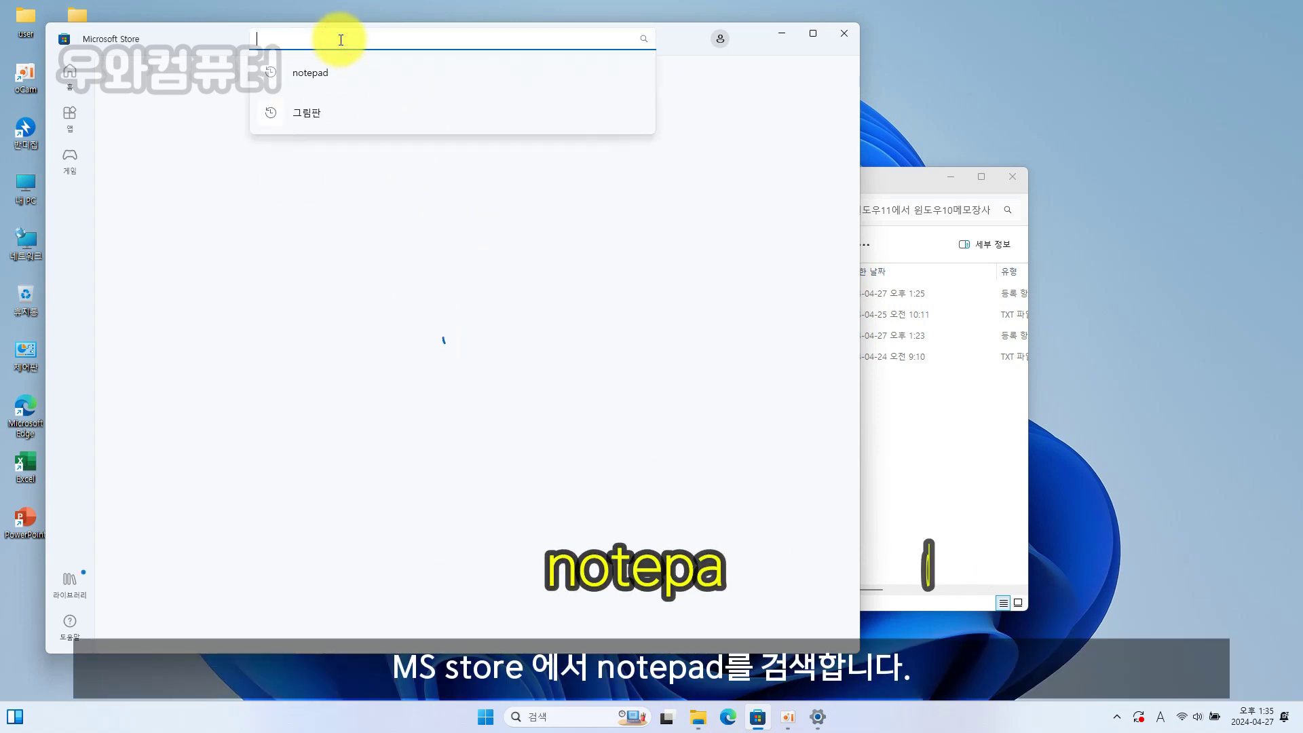
{"action": "left_click", "coordinate": [326, 73]}
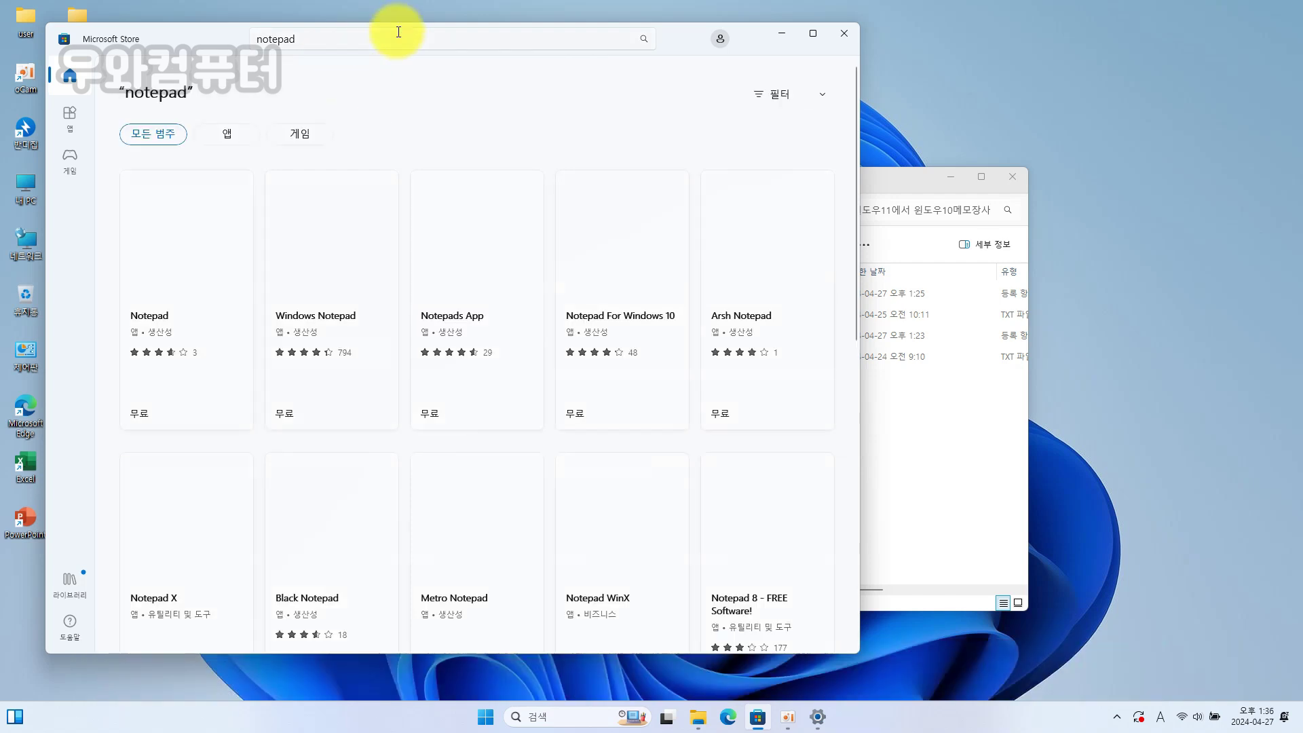
Step: Open the Windows Notepad page from the search results, launch the app from there, and close the remaining folder window
{"action": "left_click_drag", "start_coordinate": [218, 34], "coordinate": [388, 102]}
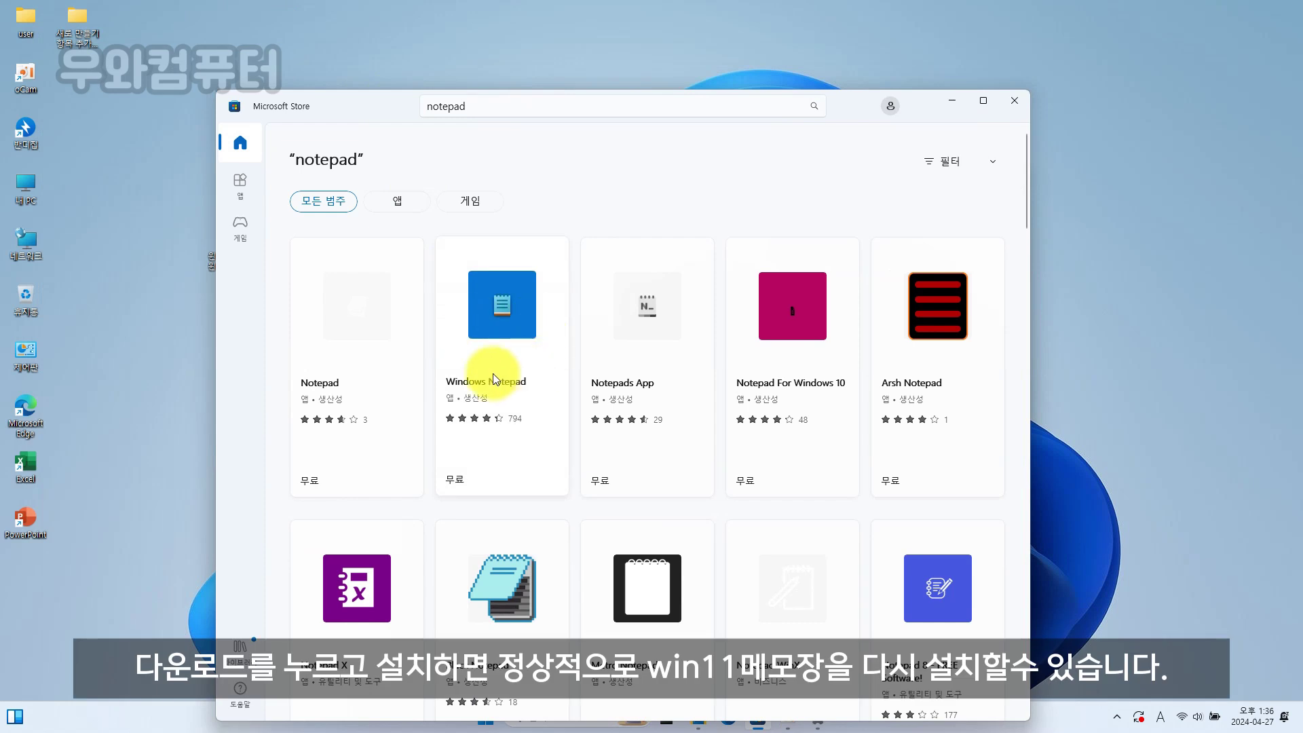
{"action": "left_click", "coordinate": [499, 307]}
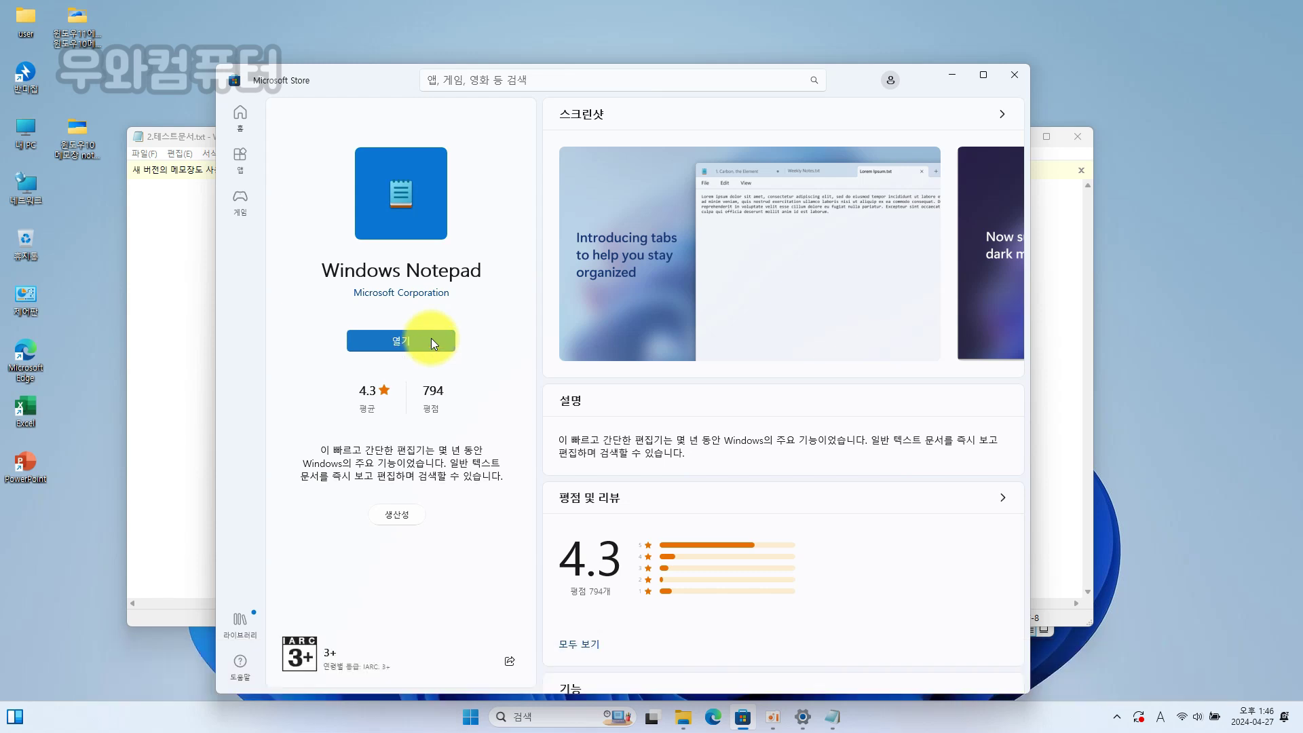
{"action": "left_click", "coordinate": [417, 342]}
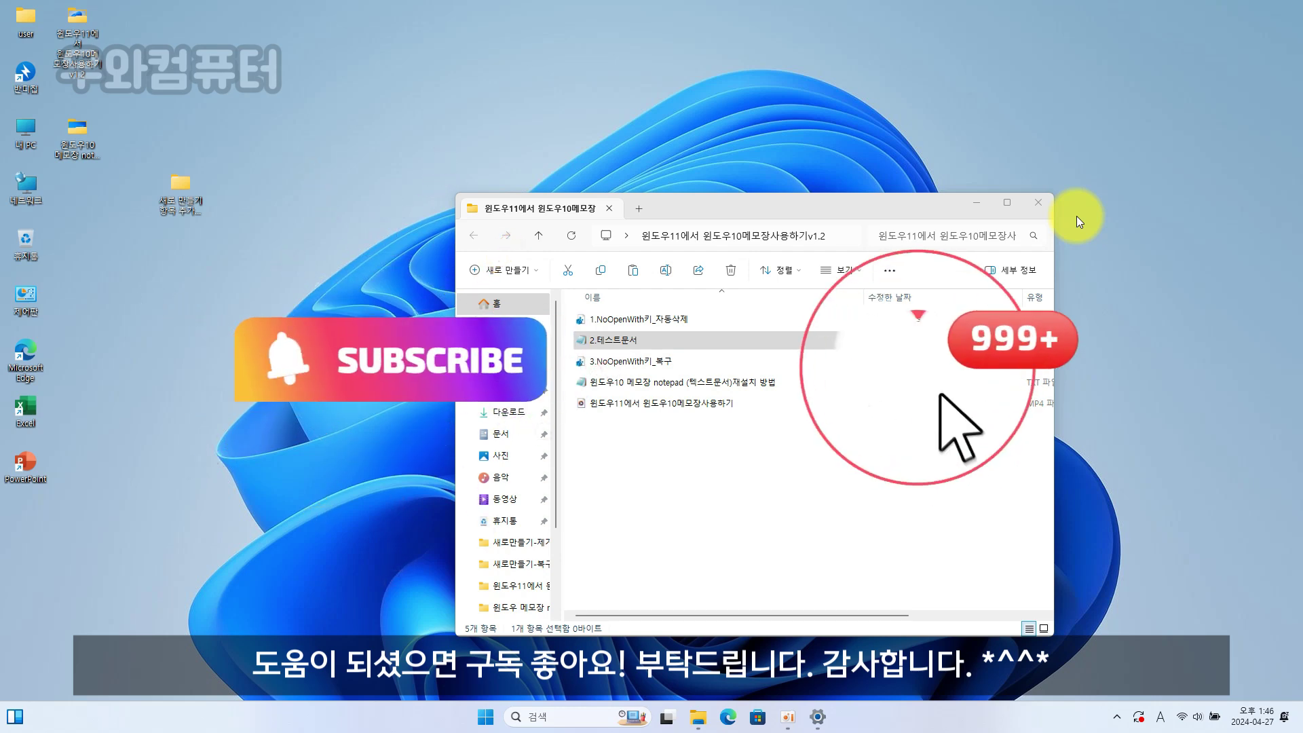
{"action": "left_click", "coordinate": [1040, 203]}
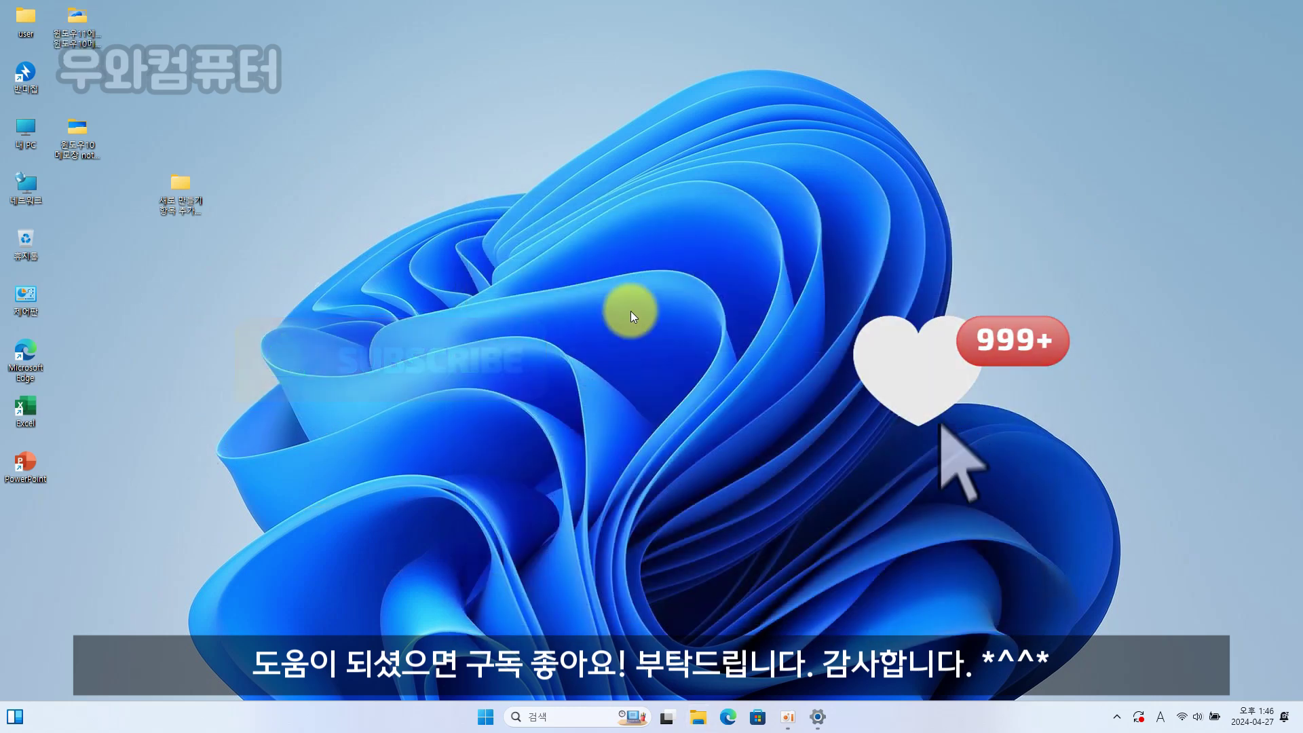